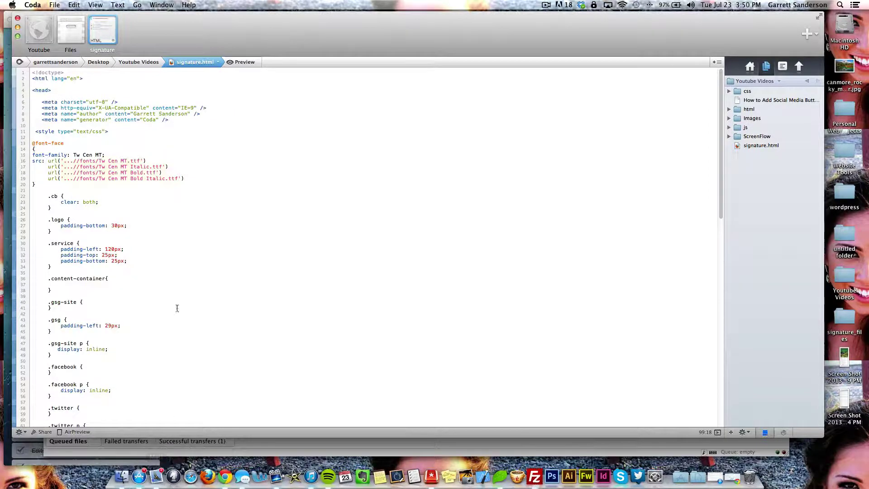
Review the regular, bold and italic font URL lines in the CSS
{"action": "left_click", "coordinate": [184, 172]}
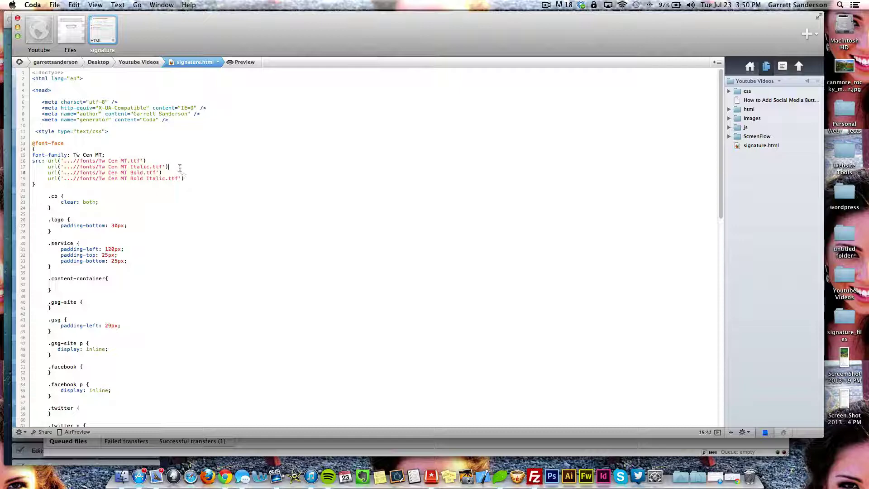
{"action": "left_click", "coordinate": [173, 162]}
{"action": "left_click_drag", "start_coordinate": [173, 162], "coordinate": [171, 168]}
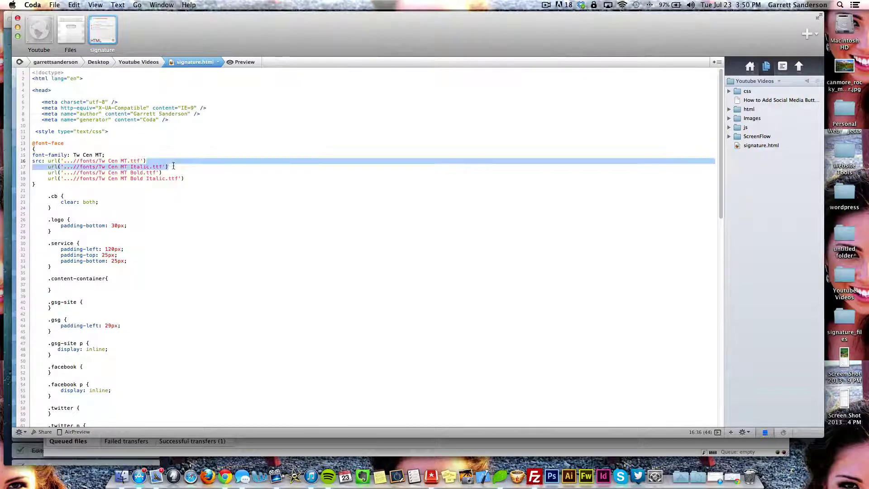
{"action": "left_click", "coordinate": [171, 168]}
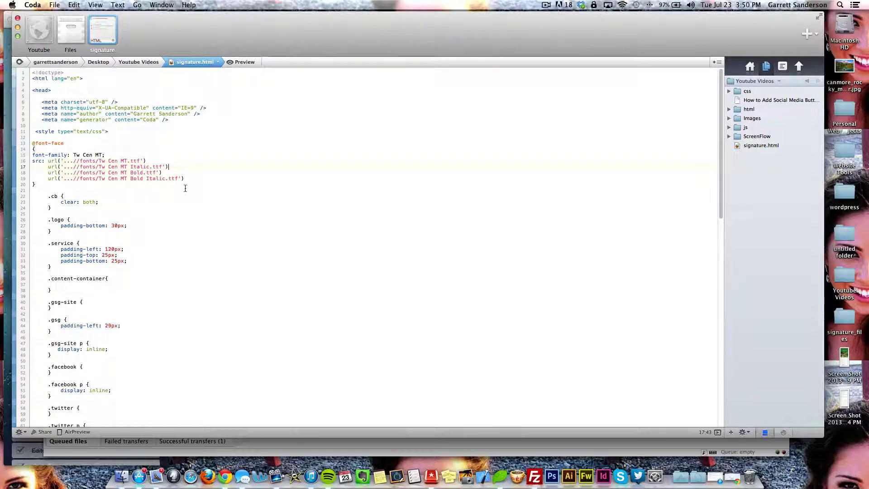
{"action": "left_click", "coordinate": [182, 163]}
{"action": "scroll", "coordinate": [77, 101], "scroll_direction": "down", "scroll_amount": 3}
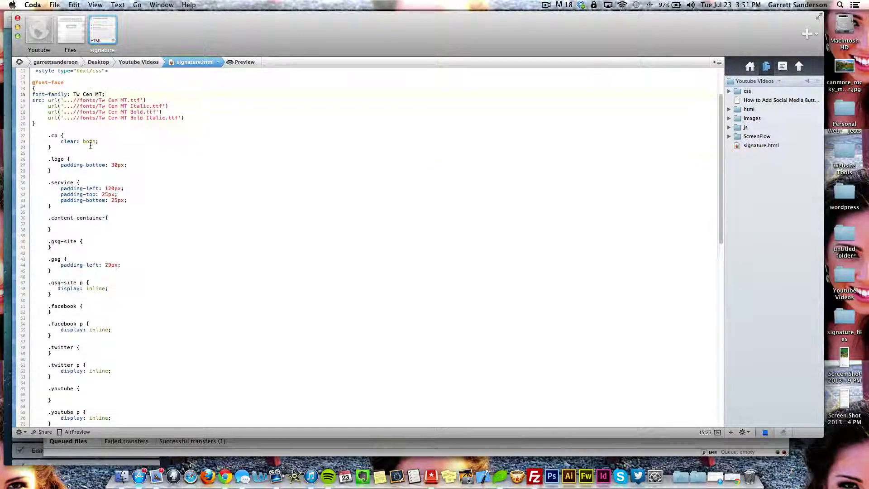
{"action": "scroll", "coordinate": [73, 103], "scroll_direction": "up", "scroll_amount": 2}
{"action": "scroll", "coordinate": [66, 105], "scroll_direction": "up", "scroll_amount": 1}
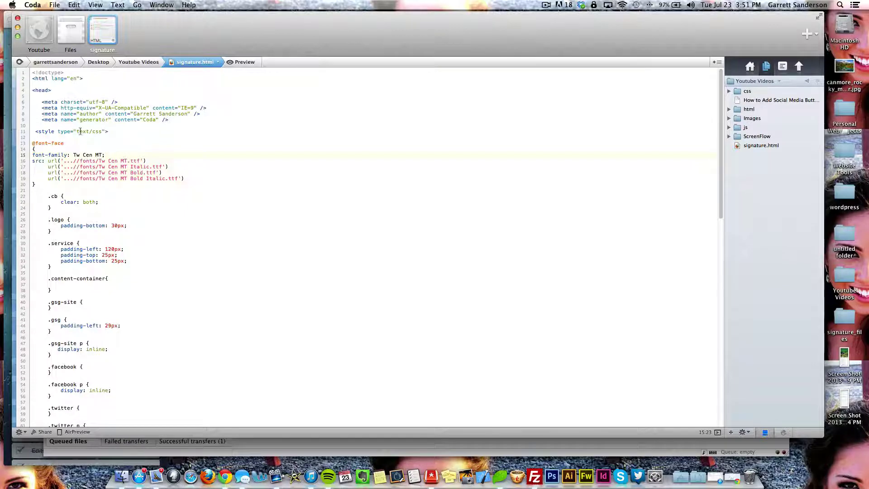
Select and inspect the <style> opening tag on line 11
{"action": "left_click_drag", "start_coordinate": [36, 132], "coordinate": [106, 131]}
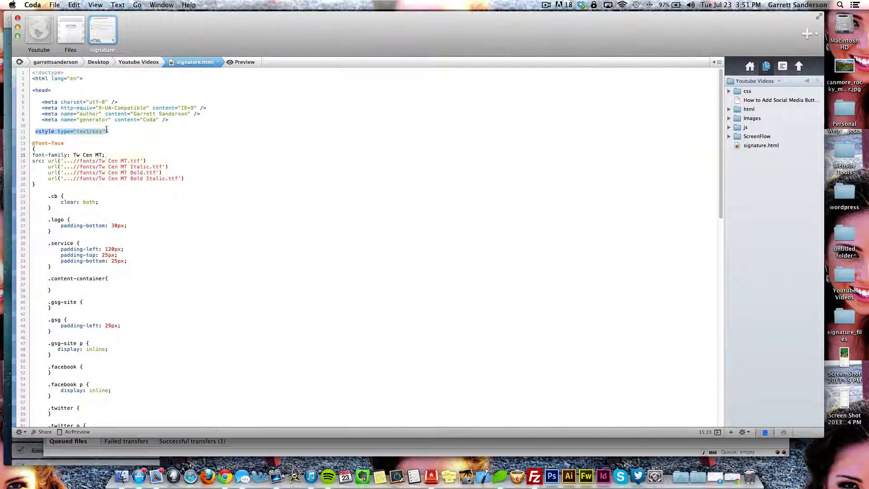
{"action": "left_click", "coordinate": [136, 131]}
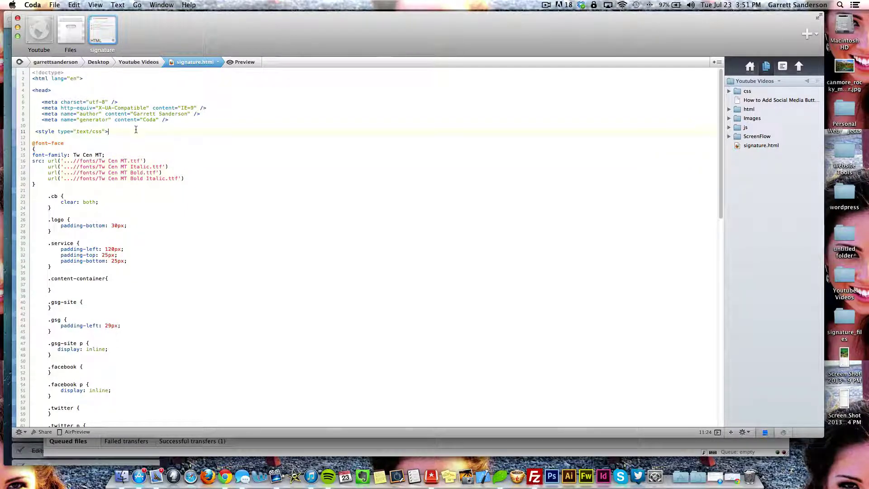
{"action": "triple_click", "coordinate": [109, 131]}
{"action": "key", "text": "shift+Left"}
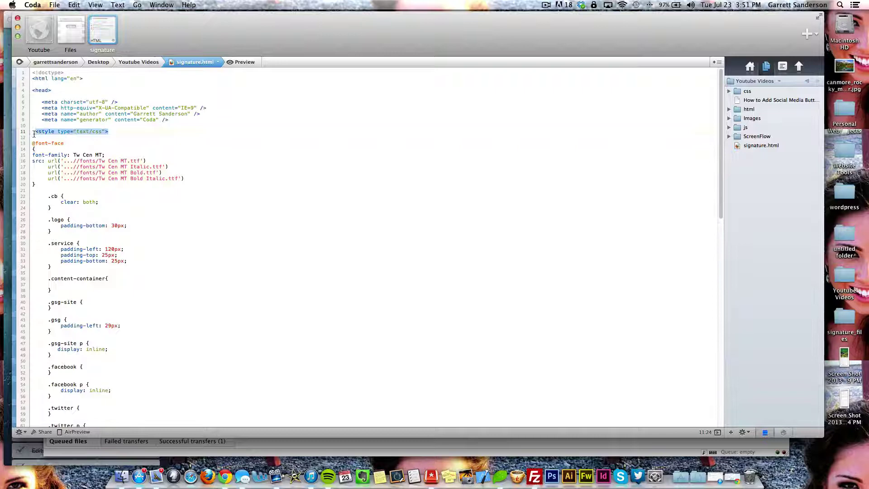
{"action": "key", "text": "Right"}
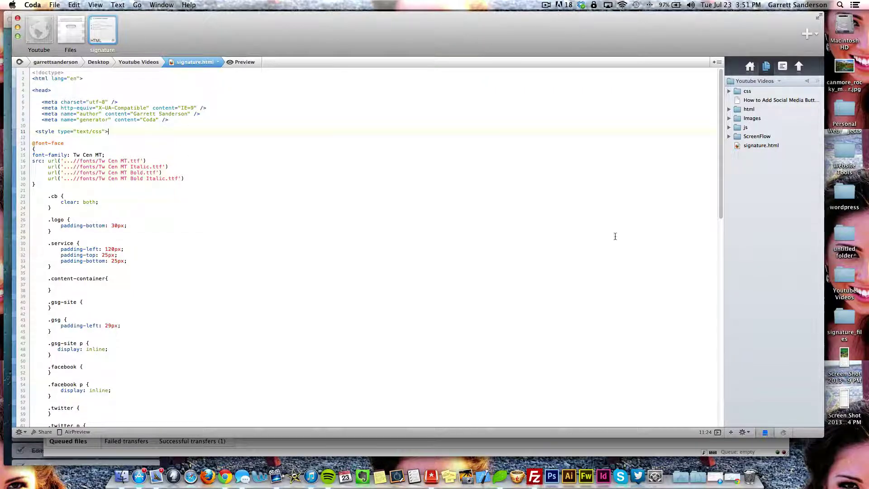
{"action": "left_click_drag", "start_coordinate": [35, 131], "coordinate": [109, 131]}
{"action": "left_click", "coordinate": [109, 131]}
Scroll the stylesheet and check the style tag's text/css type attribute
{"action": "scroll", "coordinate": [107, 136], "scroll_direction": "down", "scroll_amount": 2}
{"action": "scroll", "coordinate": [100, 149], "scroll_direction": "down", "scroll_amount": 5}
{"action": "scroll", "coordinate": [92, 160], "scroll_direction": "down", "scroll_amount": 3}
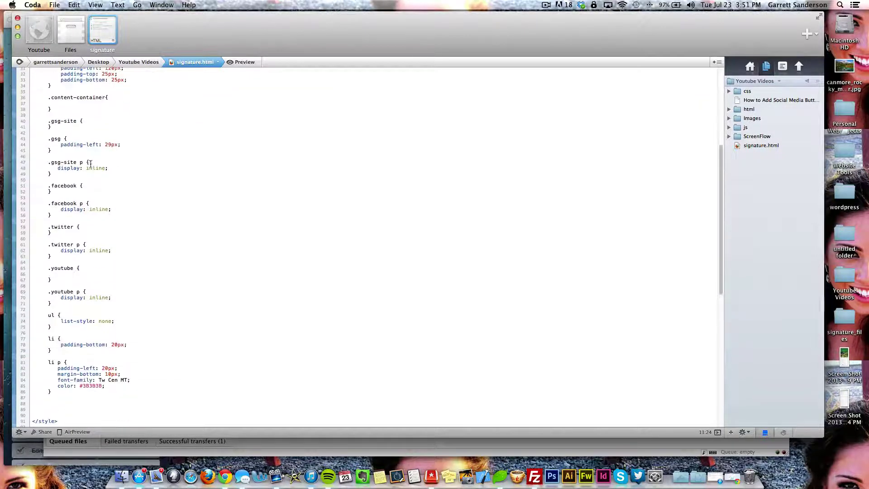
{"action": "scroll", "coordinate": [91, 164], "scroll_direction": "down", "scroll_amount": 4}
{"action": "scroll", "coordinate": [88, 201], "scroll_direction": "down", "scroll_amount": 2}
{"action": "scroll", "coordinate": [88, 256], "scroll_direction": "up", "scroll_amount": 7}
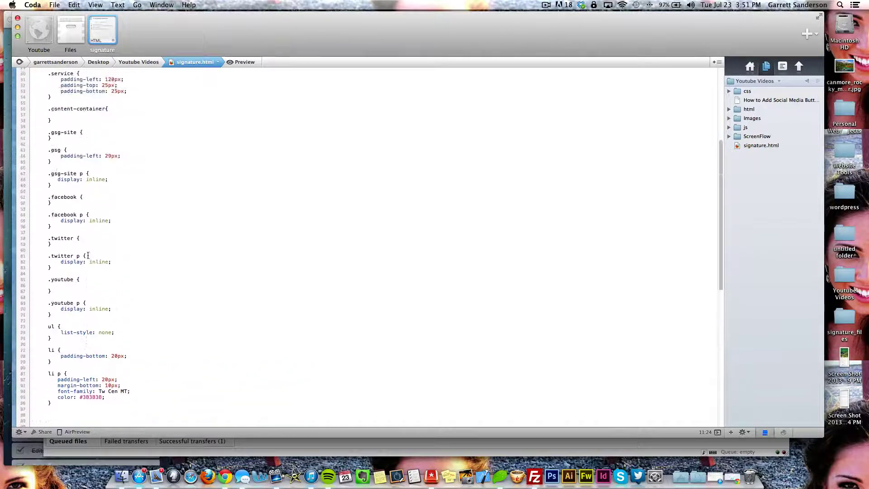
{"action": "scroll", "coordinate": [88, 256], "scroll_direction": "up", "scroll_amount": 10}
{"action": "left_click_drag", "start_coordinate": [57, 129], "coordinate": [84, 129]}
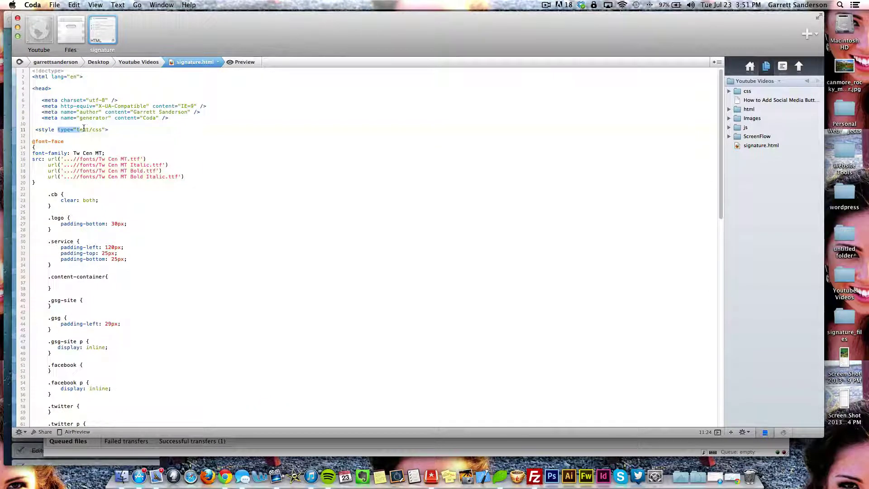
{"action": "left_click", "coordinate": [75, 129]}
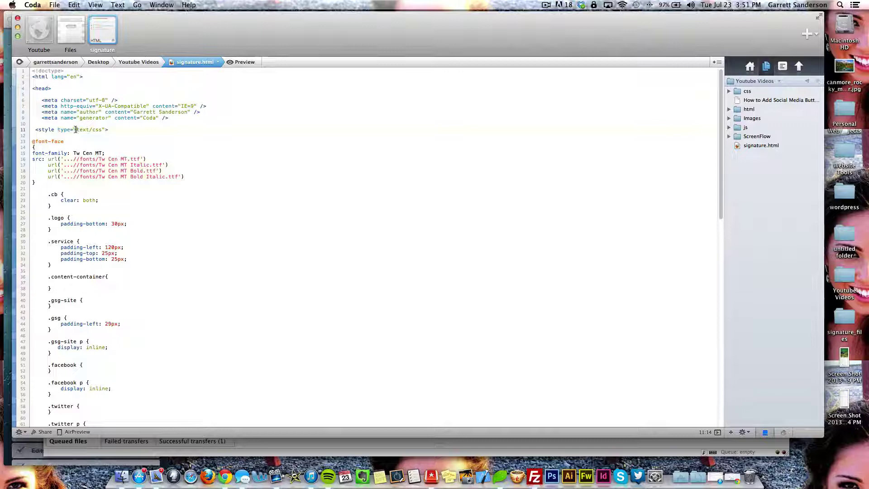
{"action": "left_click", "coordinate": [78, 130]}
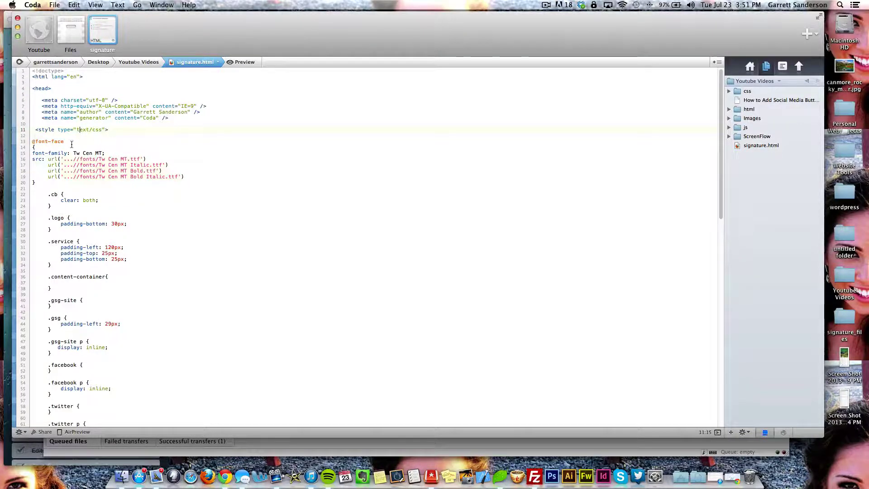
Place the caret right after the closing </head> tag
{"action": "scroll", "coordinate": [72, 136], "scroll_direction": "down", "scroll_amount": 4}
{"action": "scroll", "coordinate": [144, 206], "scroll_direction": "down", "scroll_amount": 2}
{"action": "scroll", "coordinate": [116, 266], "scroll_direction": "down", "scroll_amount": 3}
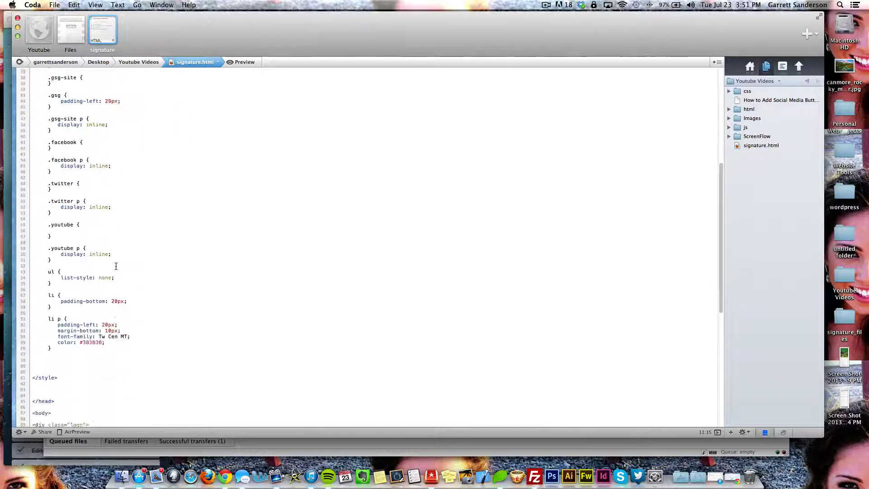
{"action": "scroll", "coordinate": [116, 266], "scroll_direction": "down", "scroll_amount": 3}
{"action": "scroll", "coordinate": [70, 312], "scroll_direction": "down", "scroll_amount": 2}
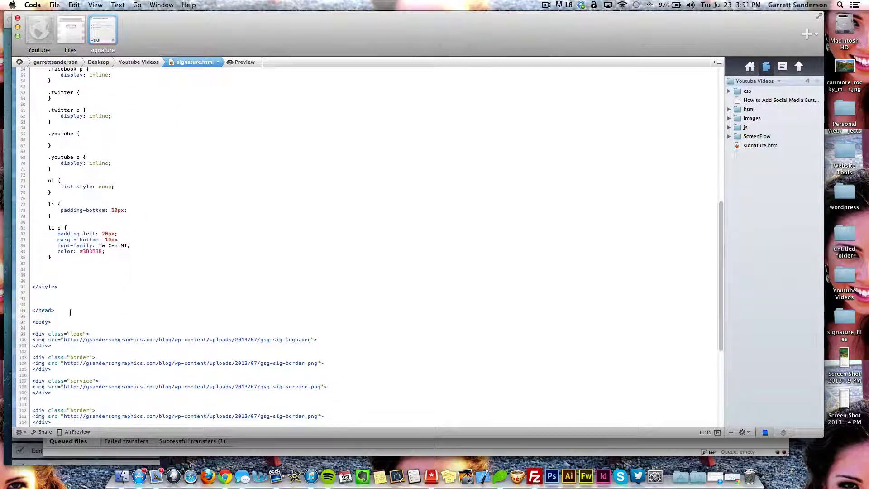
{"action": "left_click", "coordinate": [55, 310]}
Scroll through the body markup and render signature.html in the Preview tab
{"action": "scroll", "coordinate": [63, 308], "scroll_direction": "down", "scroll_amount": 1}
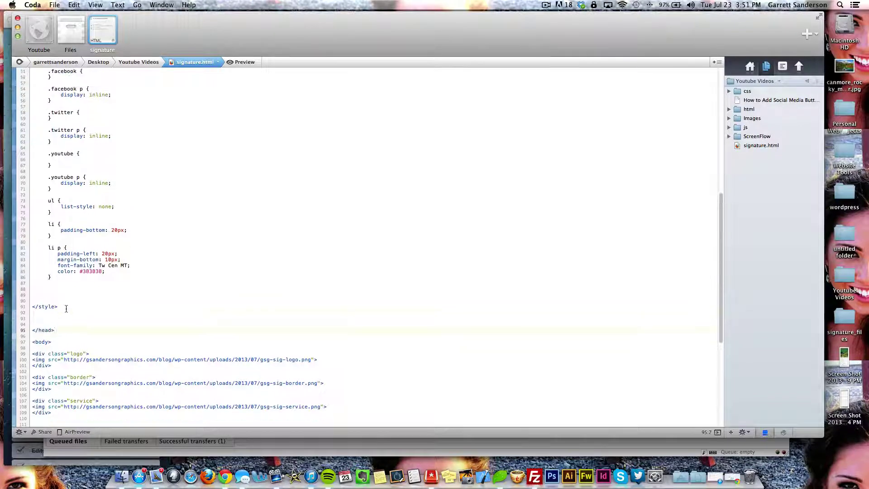
{"action": "scroll", "coordinate": [67, 308], "scroll_direction": "down", "scroll_amount": 1}
{"action": "scroll", "coordinate": [66, 308], "scroll_direction": "down", "scroll_amount": 4}
{"action": "scroll", "coordinate": [135, 301], "scroll_direction": "down", "scroll_amount": 1}
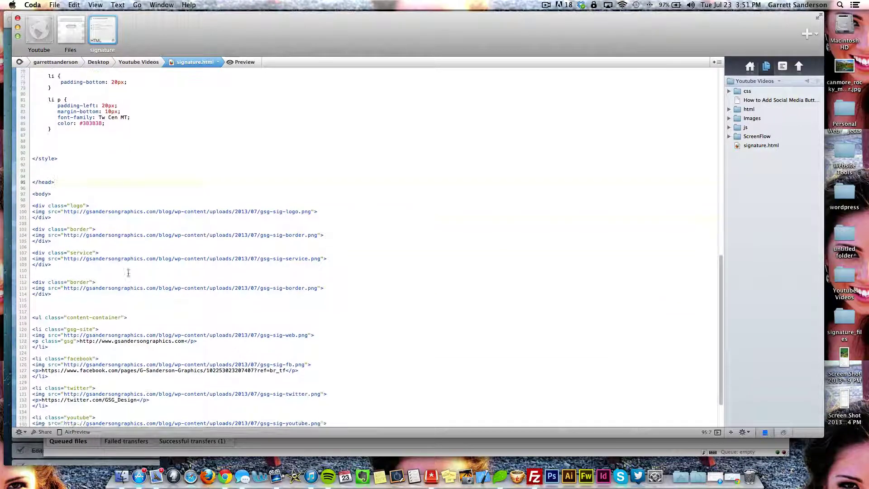
{"action": "scroll", "coordinate": [185, 298], "scroll_direction": "down", "scroll_amount": 1}
{"action": "scroll", "coordinate": [185, 298], "scroll_direction": "down", "scroll_amount": 3}
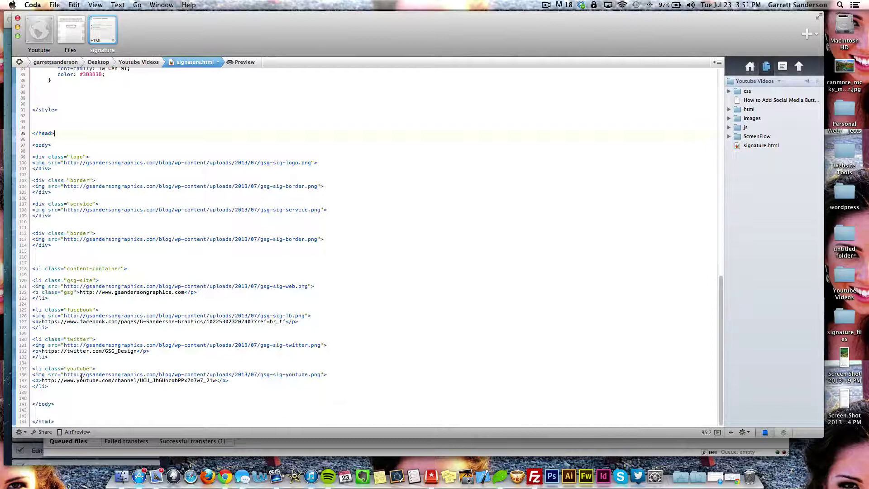
{"action": "scroll", "coordinate": [120, 308], "scroll_direction": "up", "scroll_amount": 2}
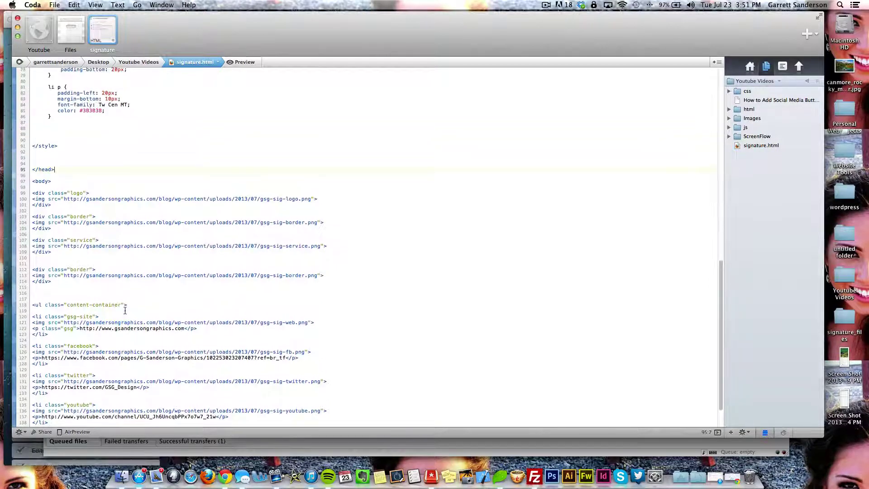
{"action": "scroll", "coordinate": [124, 309], "scroll_direction": "up", "scroll_amount": 3}
{"action": "scroll", "coordinate": [127, 308], "scroll_direction": "down", "scroll_amount": 3}
{"action": "scroll", "coordinate": [127, 309], "scroll_direction": "down", "scroll_amount": 1}
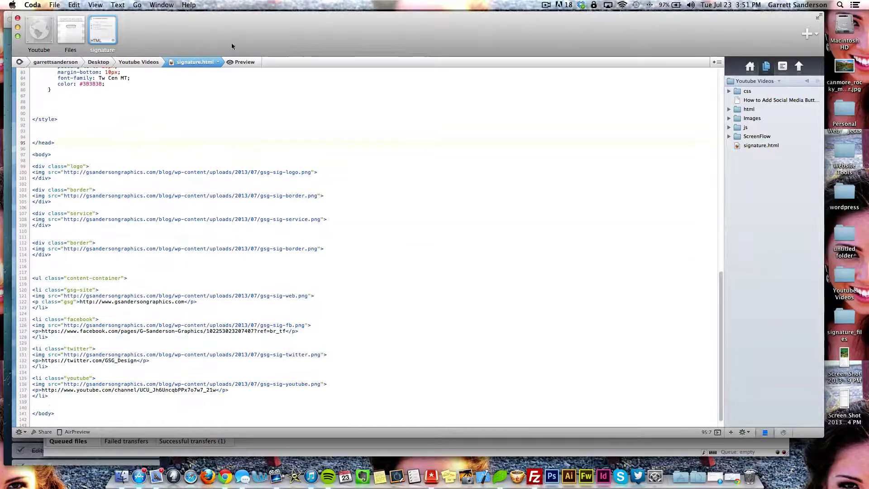
{"action": "left_click", "coordinate": [241, 62]}
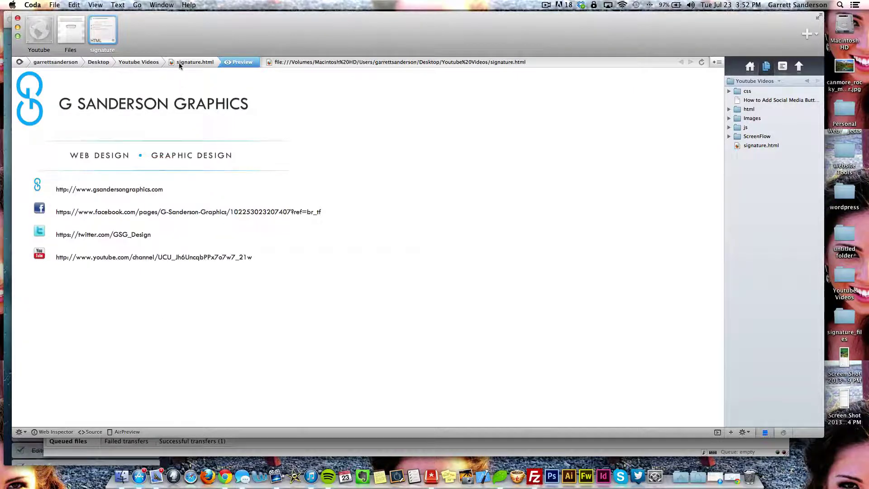
Reposition the Coda preview window, keeping the G Sanderson Graphics signature in view
{"action": "left_click_drag", "start_coordinate": [162, 36], "coordinate": [164, 38]}
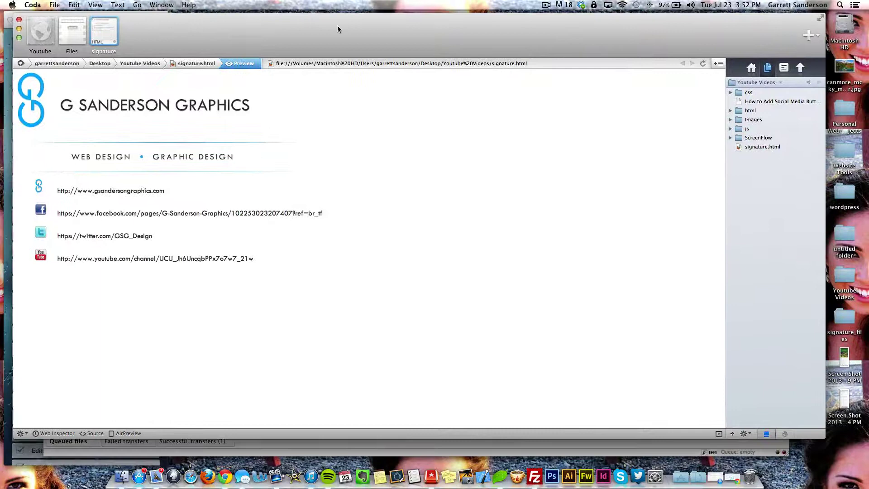
{"action": "left_click_drag", "start_coordinate": [338, 29], "coordinate": [307, 25]}
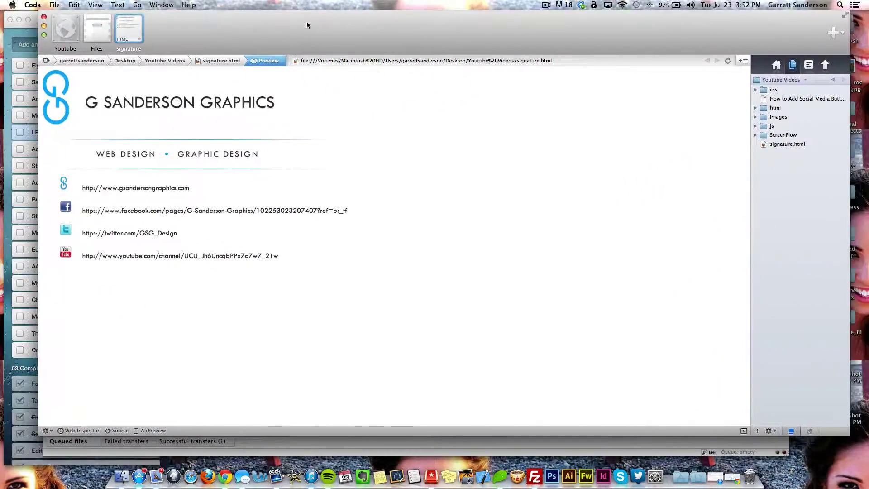
{"action": "left_click_drag", "start_coordinate": [279, 42], "coordinate": [244, 56]}
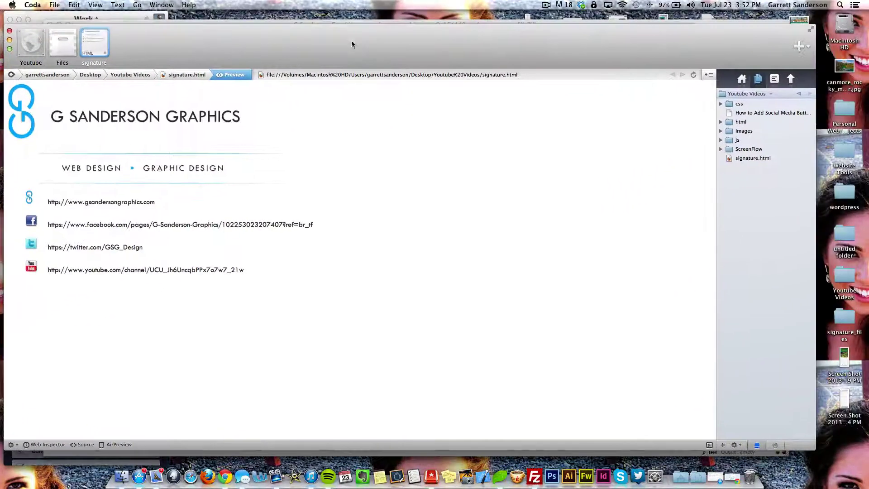
{"action": "left_click_drag", "start_coordinate": [539, 41], "coordinate": [555, 40]}
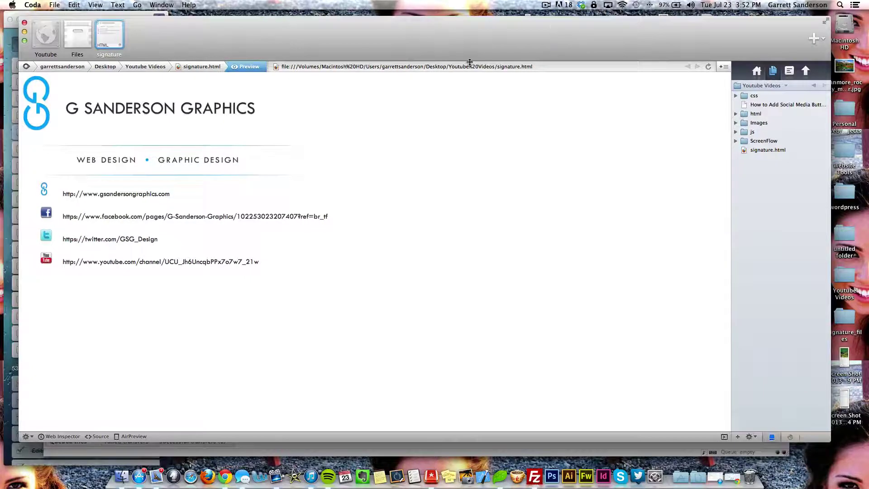
{"action": "left_click_drag", "start_coordinate": [469, 62], "coordinate": [489, 56]}
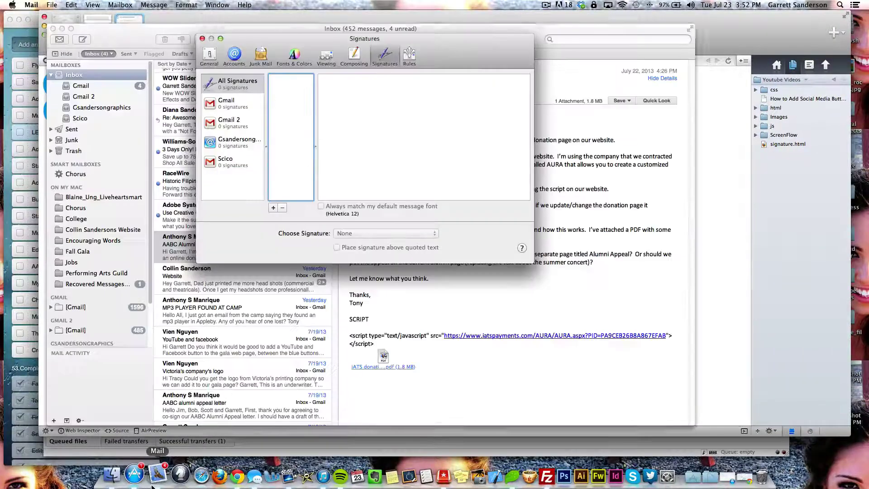
Open Mail's Preferences on the Signatures page
{"action": "left_click", "coordinate": [156, 476]}
{"action": "left_click_drag", "start_coordinate": [297, 34], "coordinate": [183, 67]}
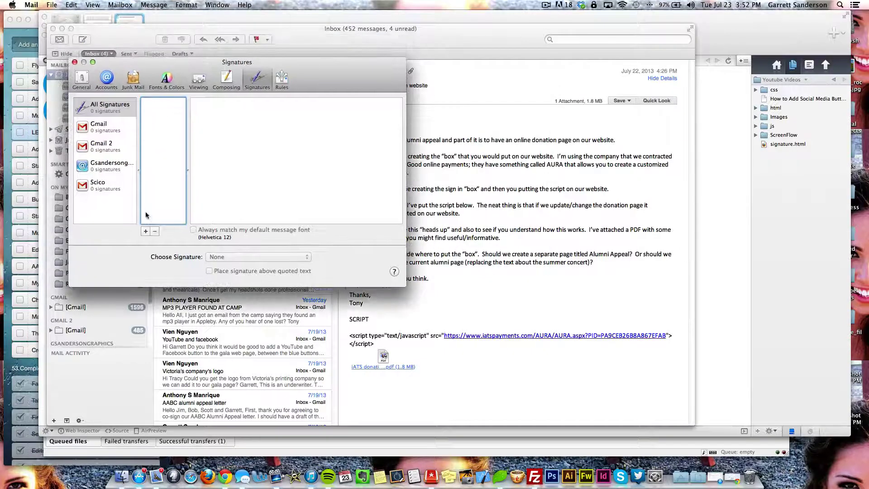
{"action": "left_click", "coordinate": [74, 62]}
{"action": "left_click", "coordinate": [29, 4]}
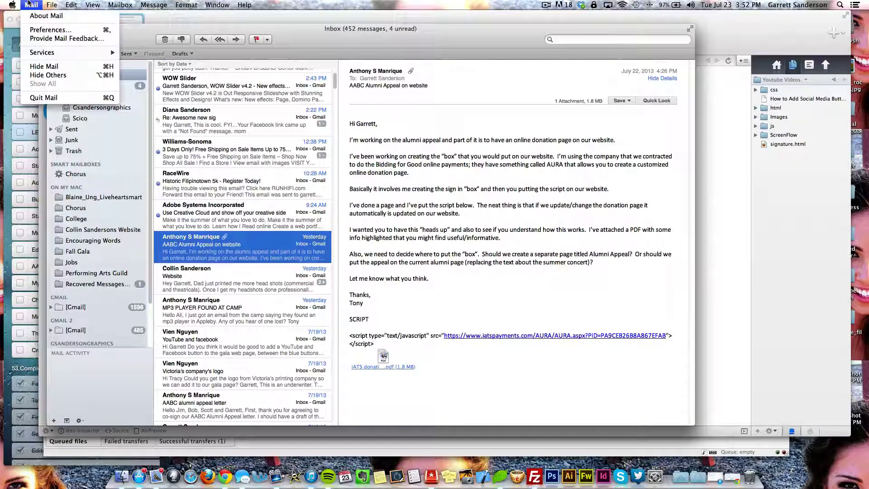
{"action": "left_click", "coordinate": [50, 30]}
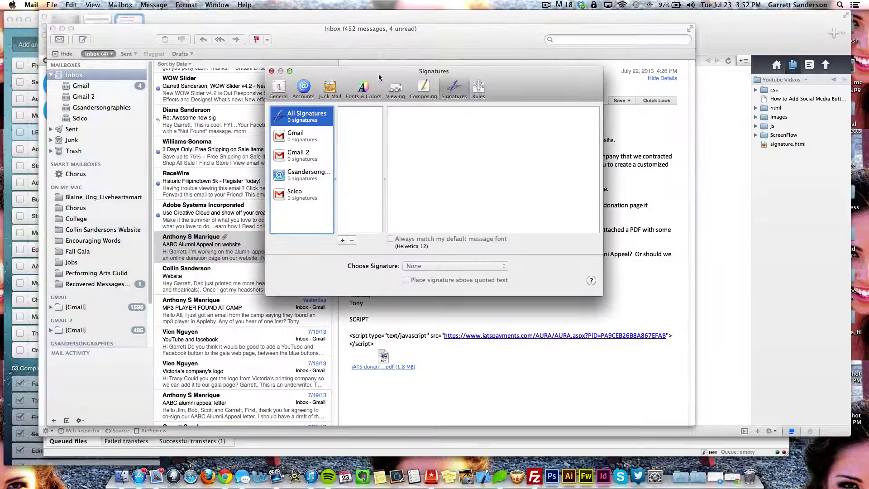
{"action": "left_click_drag", "start_coordinate": [380, 78], "coordinate": [204, 55]}
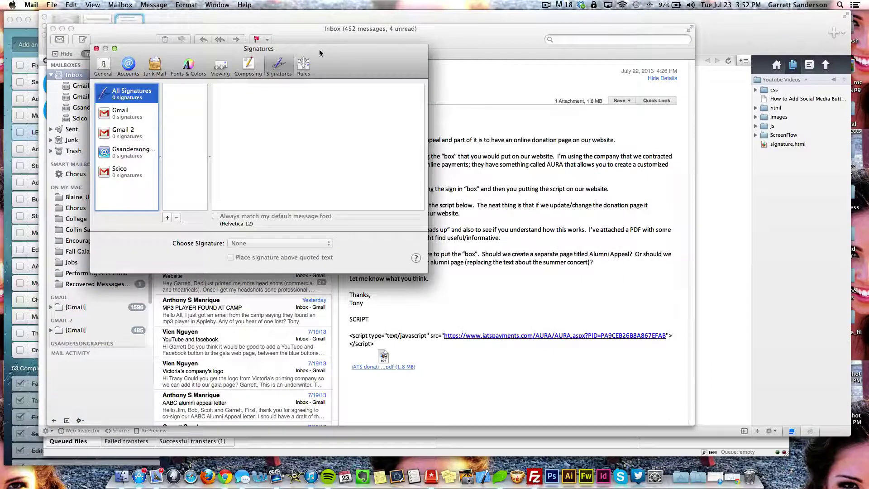
{"action": "left_click_drag", "start_coordinate": [320, 53], "coordinate": [304, 63]}
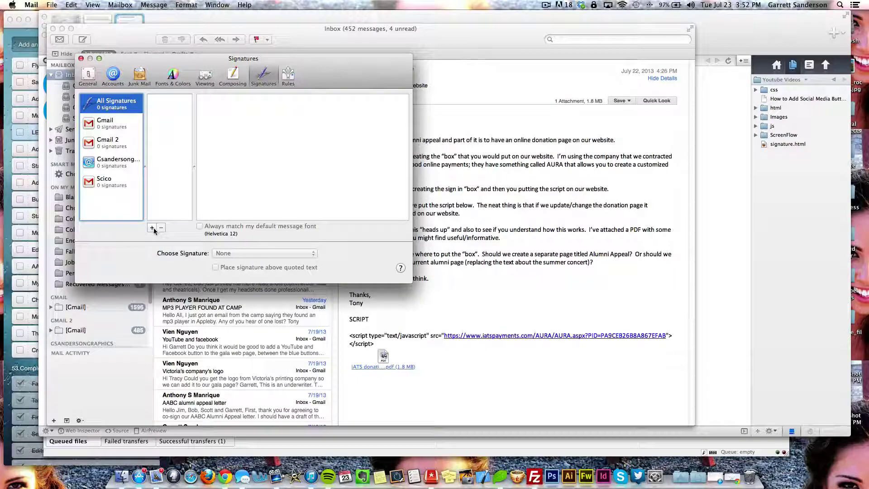
Select the Gsandersongraphics account, the fourth in the account list
{"action": "left_click", "coordinate": [120, 126]}
{"action": "left_click", "coordinate": [129, 145]}
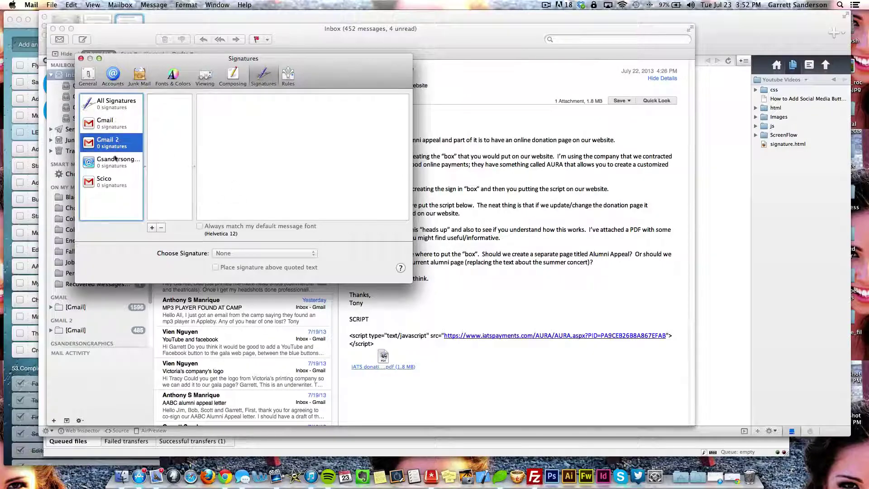
{"action": "left_click", "coordinate": [112, 122]}
{"action": "left_click", "coordinate": [112, 143]}
{"action": "left_click", "coordinate": [112, 167]}
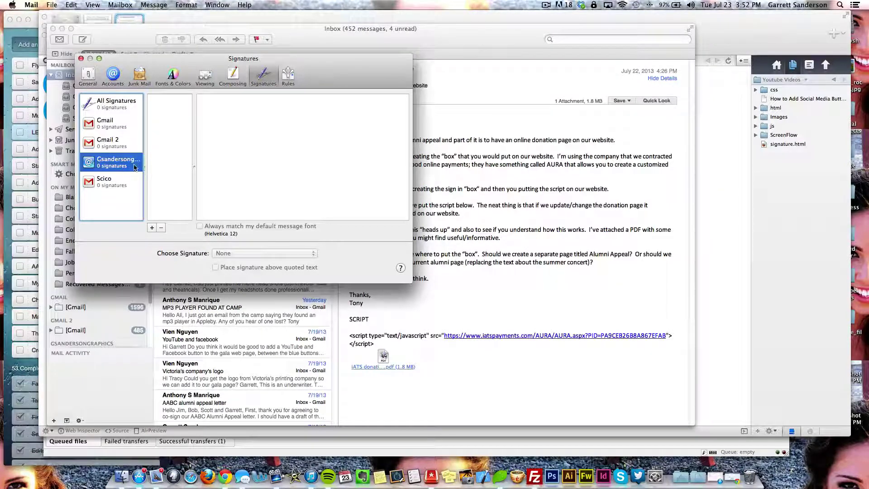
Add Signature #1 to that account and select its name and email text
{"action": "left_click", "coordinate": [152, 228]}
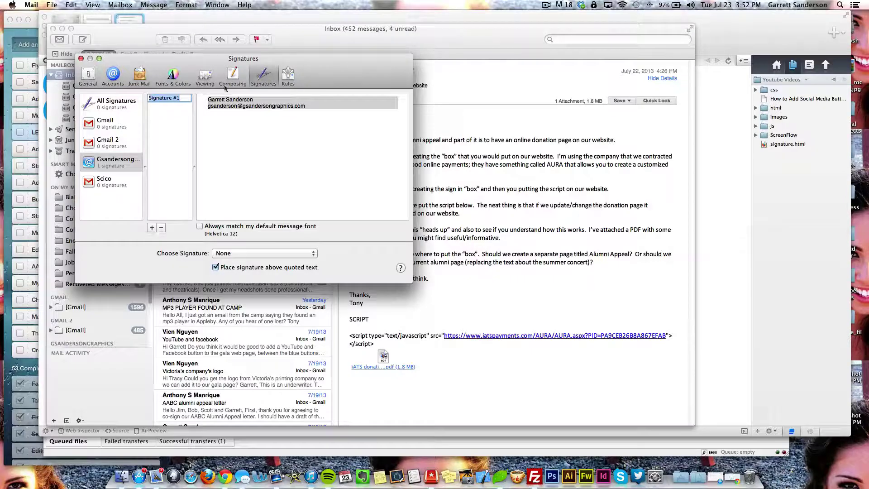
{"action": "left_click", "coordinate": [225, 120]}
{"action": "left_click", "coordinate": [187, 101]}
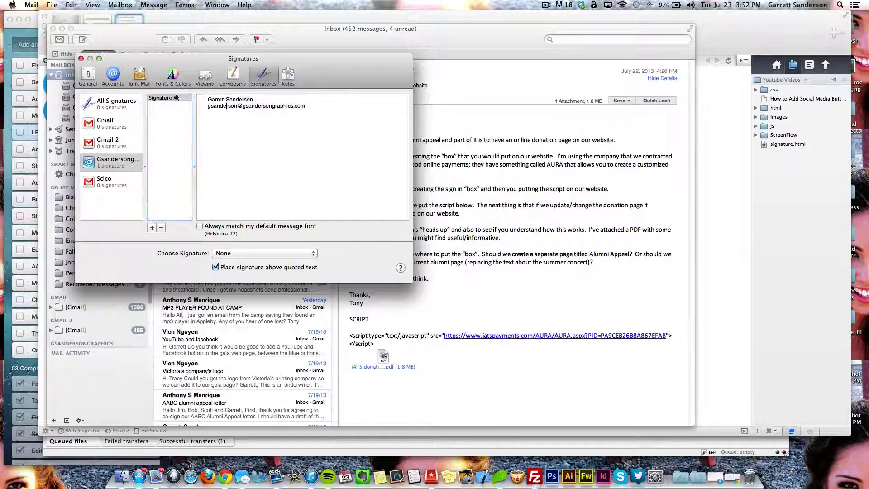
{"action": "left_click_drag", "start_coordinate": [308, 106], "coordinate": [210, 93]}
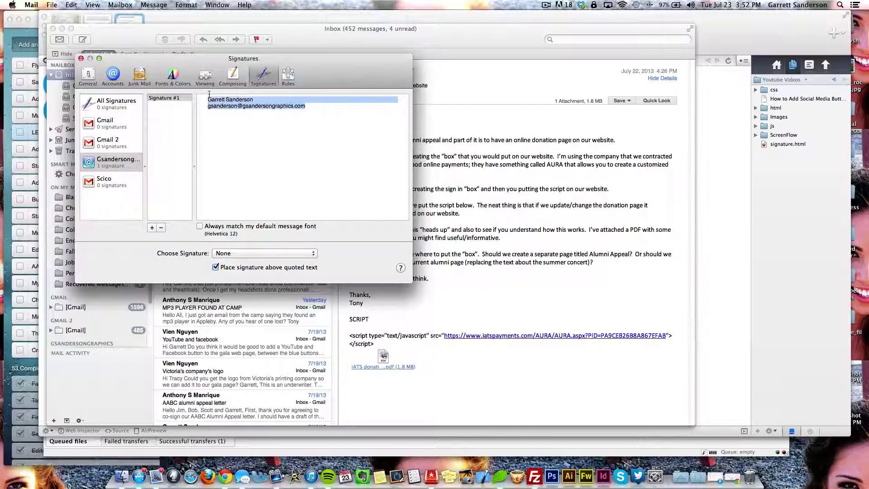
{"action": "left_click", "coordinate": [314, 108]}
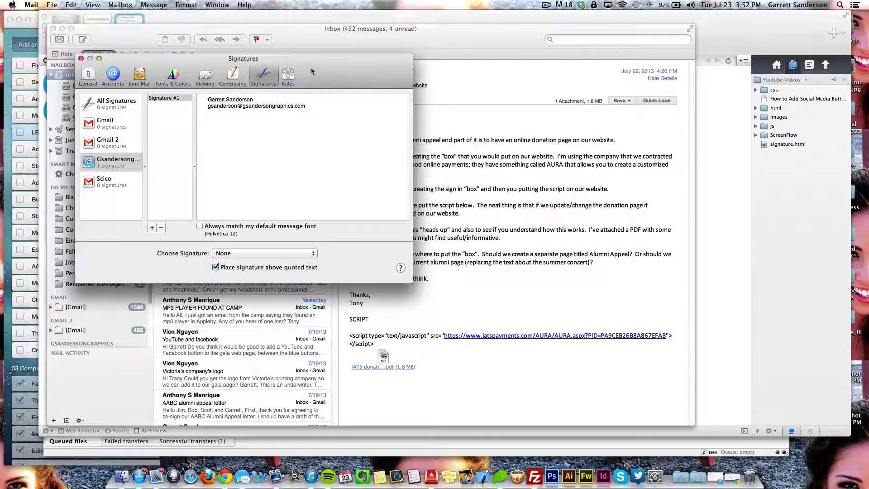
{"action": "mouse_move", "coordinate": [310, 68]}
{"action": "left_mouse_down"}
{"action": "mouse_move", "coordinate": [333, 85]}
{"action": "mouse_move", "coordinate": [417, 75]}
{"action": "left_mouse_up"}
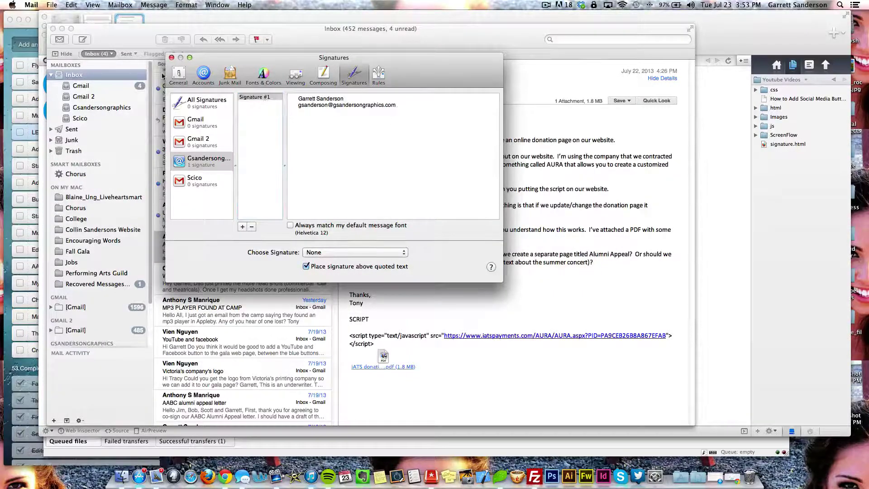
Close the Signatures preferences, quit Mail, and relaunch it from the Dock
{"action": "left_click", "coordinate": [171, 57]}
{"action": "left_click", "coordinate": [32, 4]}
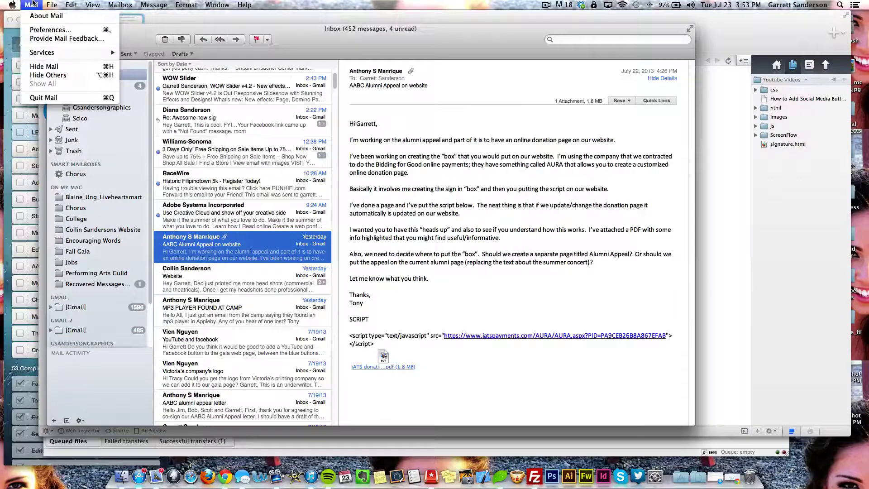
{"action": "left_click", "coordinate": [94, 98]}
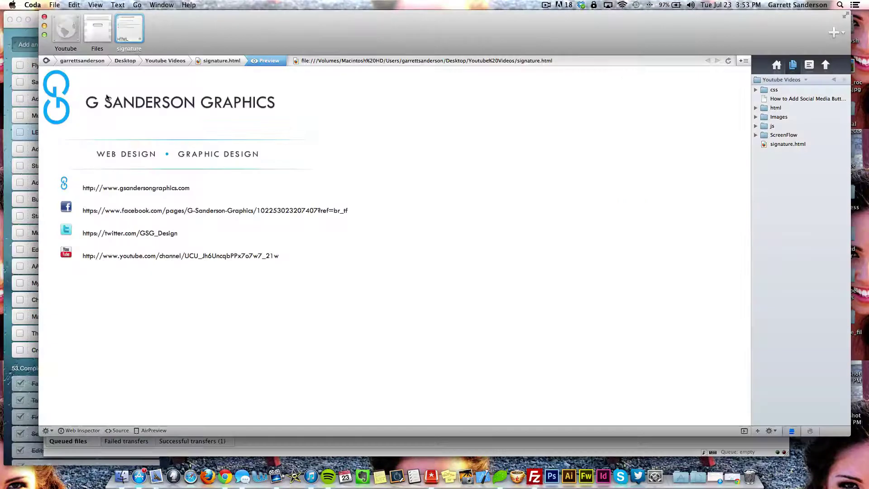
{"action": "left_click", "coordinate": [157, 473]}
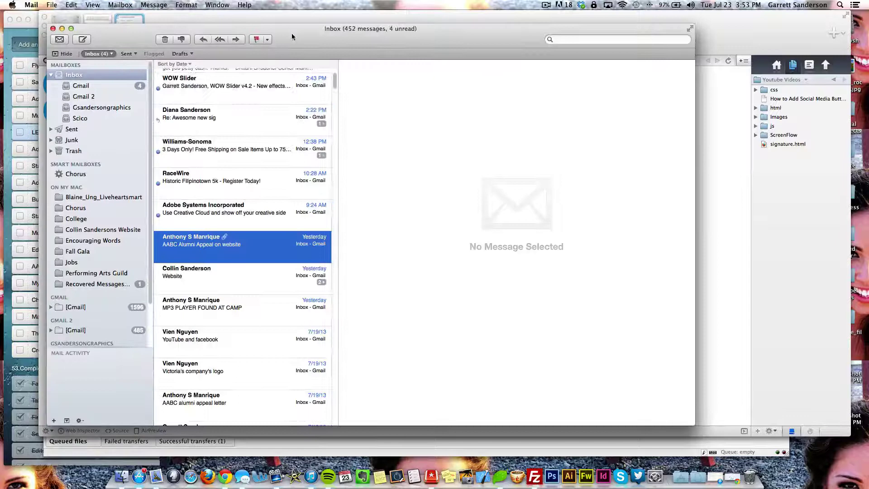
{"action": "mouse_move", "coordinate": [281, 38]}
{"action": "left_mouse_down"}
{"action": "mouse_move", "coordinate": [256, 37]}
{"action": "mouse_move", "coordinate": [267, 35]}
{"action": "left_mouse_up"}
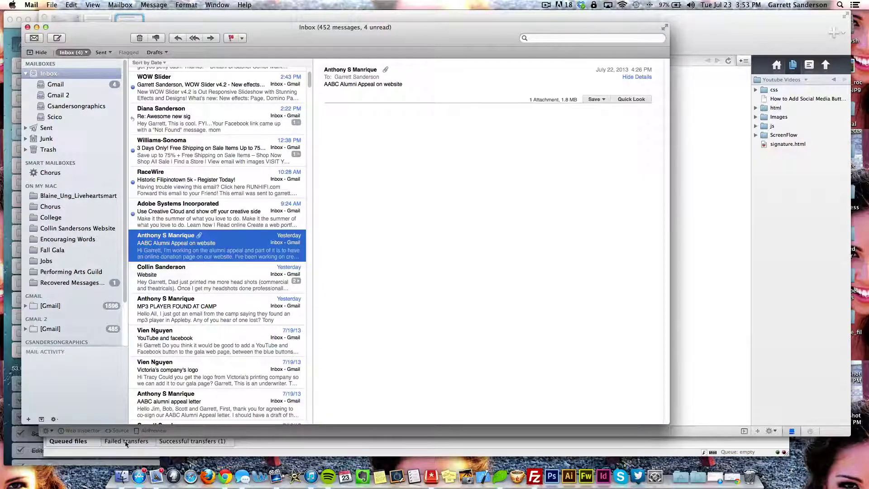
In Finder, open the hidden Library folder
{"action": "left_click", "coordinate": [121, 475]}
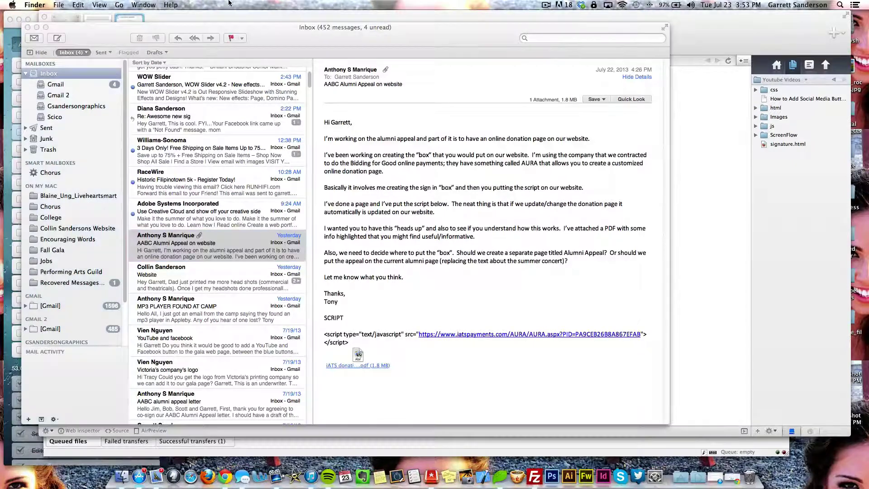
{"action": "left_click", "coordinate": [88, 117]}
{"action": "left_click", "coordinate": [120, 5]}
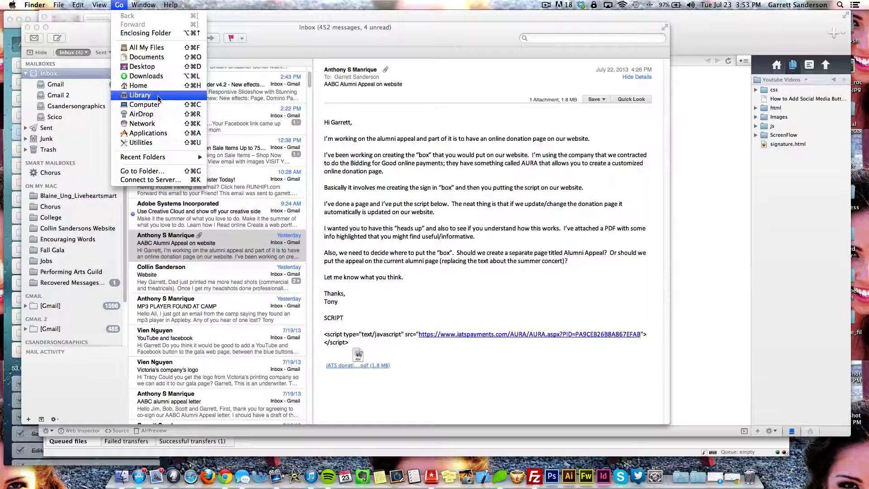
{"action": "left_click", "coordinate": [158, 98]}
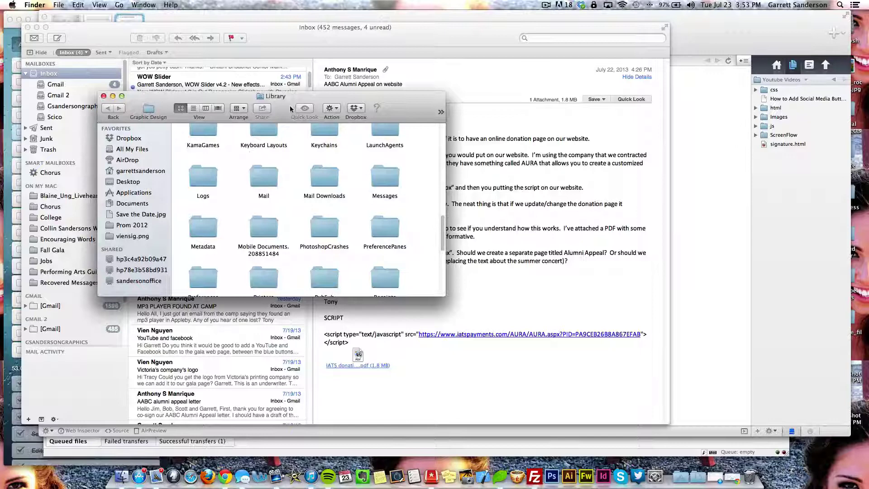
{"action": "scroll", "coordinate": [281, 145], "scroll_direction": "up", "scroll_amount": 5}
{"action": "scroll", "coordinate": [281, 145], "scroll_direction": "up", "scroll_amount": 5}
{"action": "scroll", "coordinate": [281, 146], "scroll_direction": "down", "scroll_amount": 5}
{"action": "scroll", "coordinate": [279, 151], "scroll_direction": "down", "scroll_amount": 4}
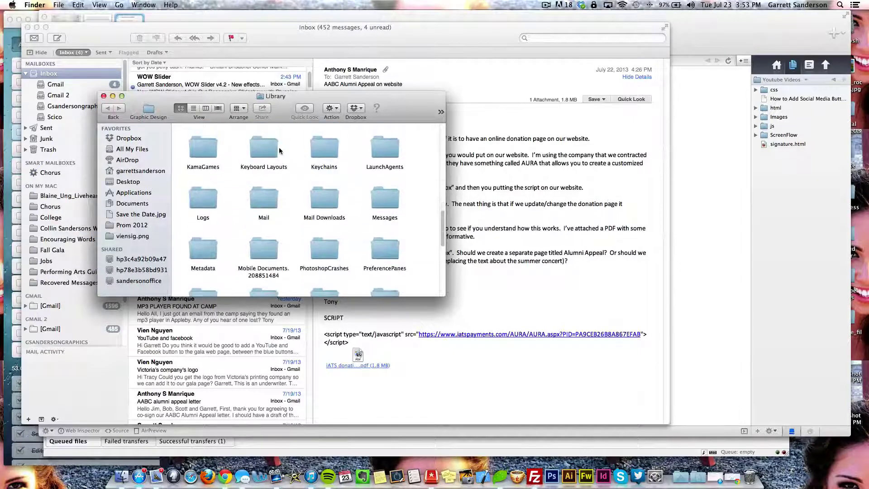
Drill into Mail > V2 > MailData > Signatures and select the .mailsignature file
{"action": "double_click", "coordinate": [264, 198]}
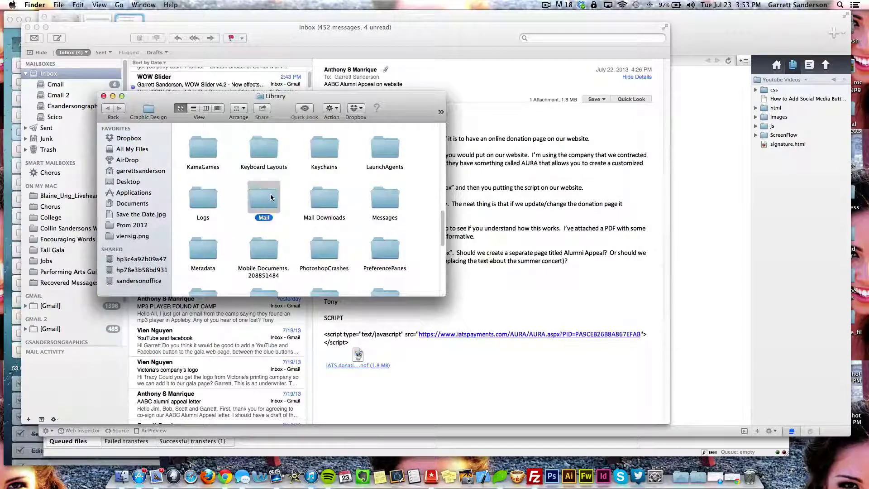
{"action": "double_click", "coordinate": [212, 147]}
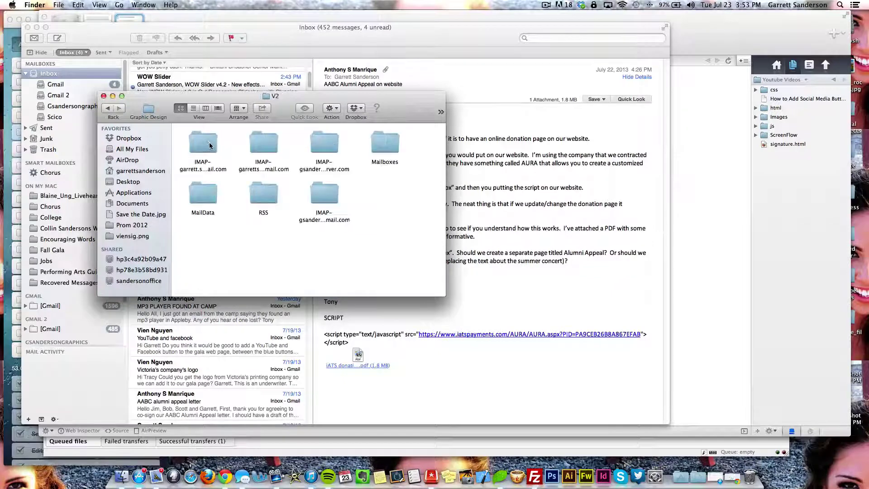
{"action": "double_click", "coordinate": [202, 196]}
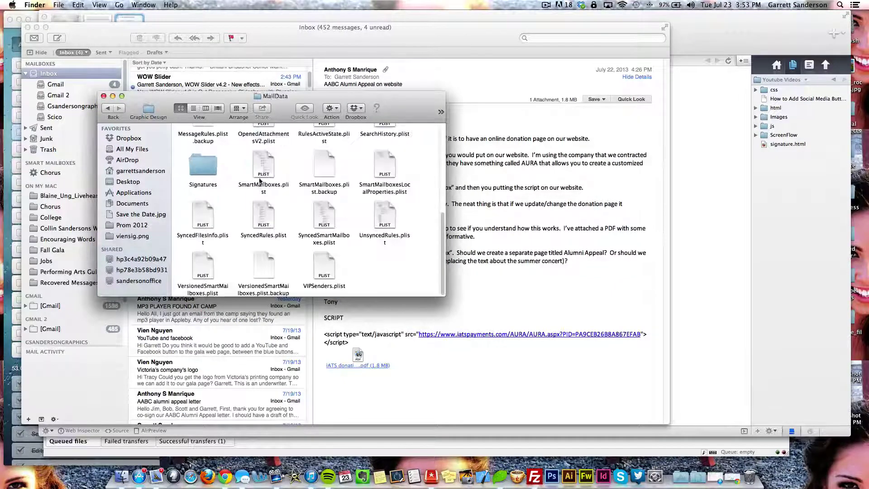
{"action": "scroll", "coordinate": [227, 190], "scroll_direction": "down", "scroll_amount": 3}
{"action": "double_click", "coordinate": [201, 217]}
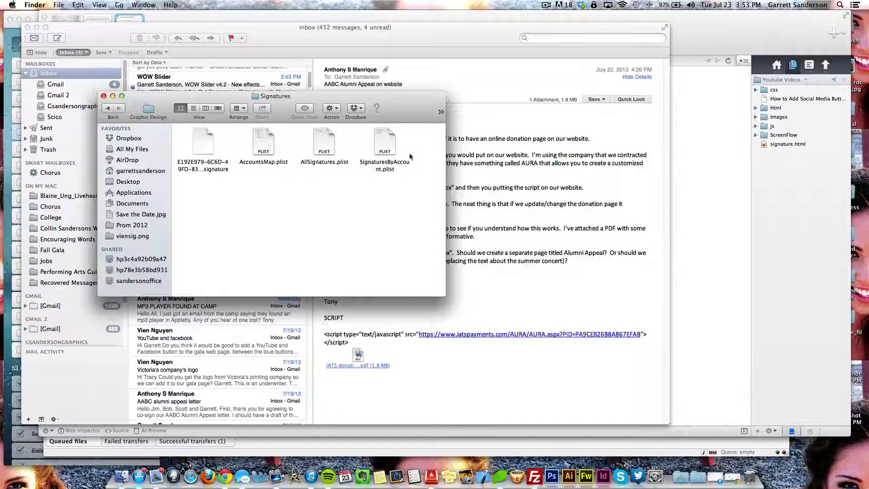
{"action": "left_click", "coordinate": [204, 152]}
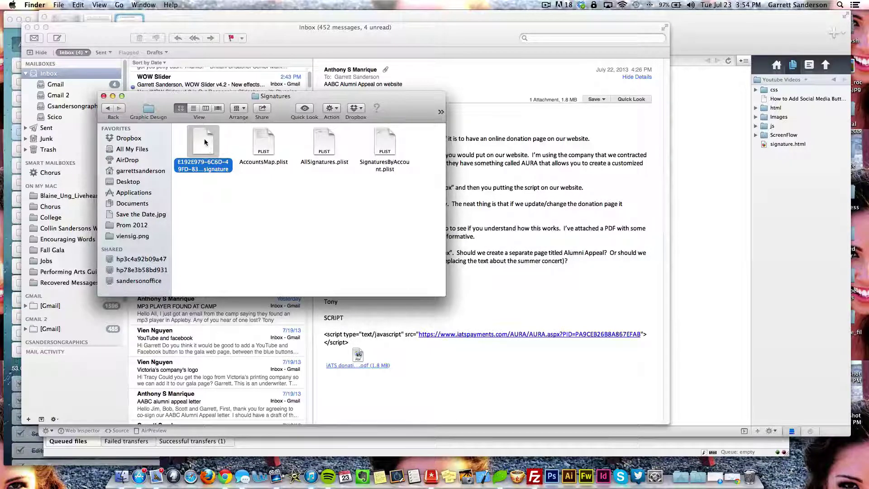
Open the .mailsignature file in Coda and delete its <body> HTML line, keeping the headers
{"action": "left_click_drag", "start_coordinate": [205, 142], "coordinate": [505, 485]}
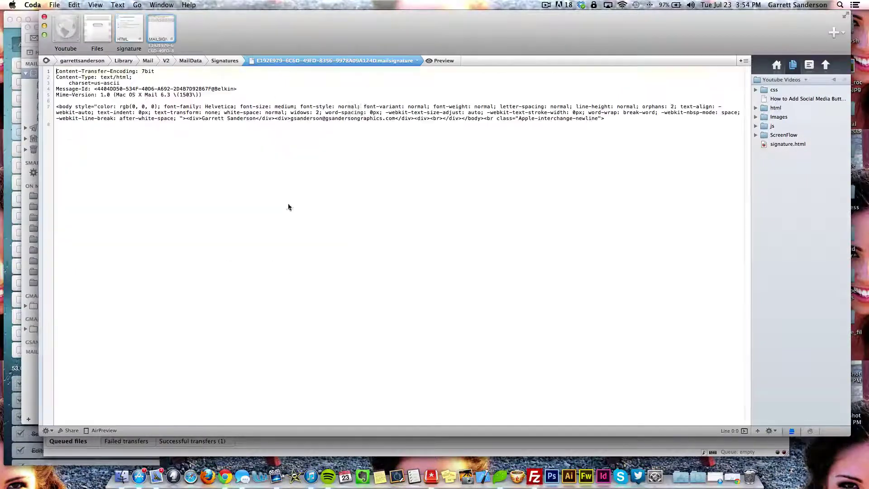
{"action": "left_click", "coordinate": [97, 112]}
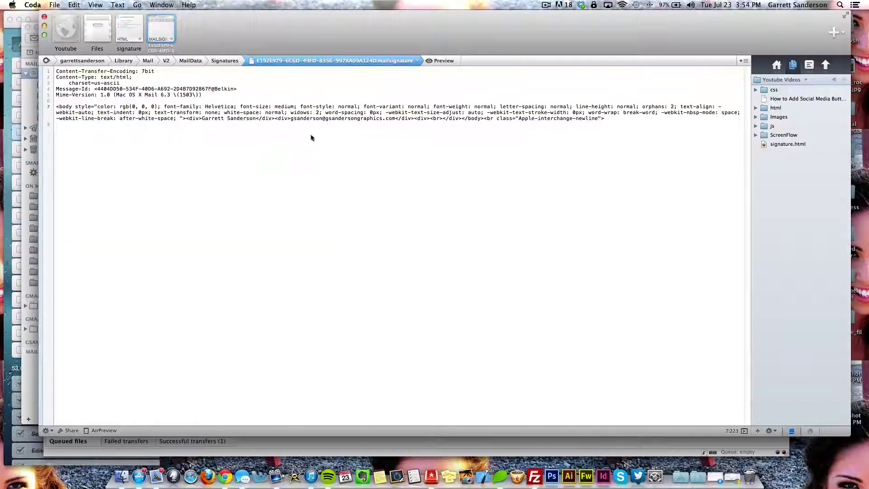
{"action": "left_click", "coordinate": [609, 119]}
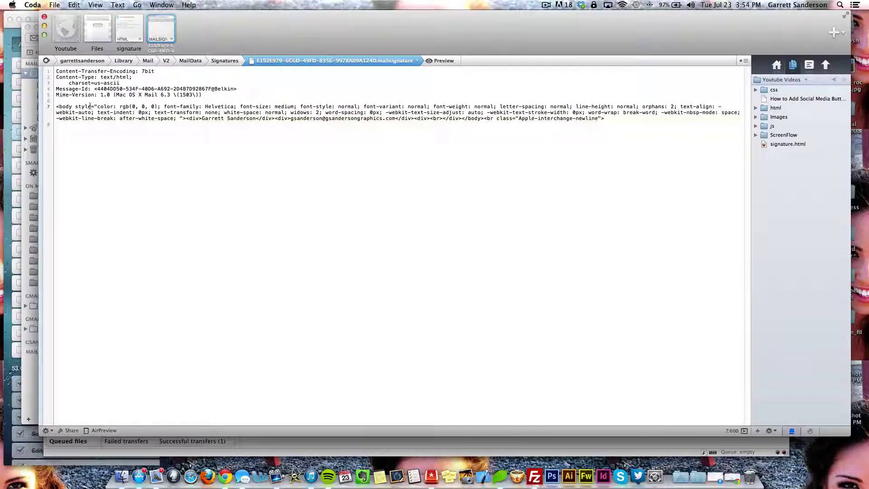
{"action": "left_click_drag", "start_coordinate": [206, 94], "coordinate": [54, 68]}
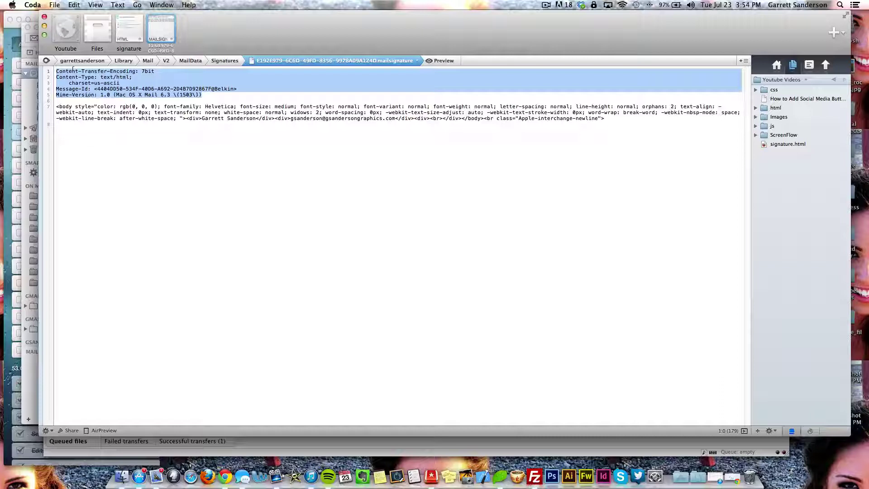
{"action": "left_click", "coordinate": [135, 127]}
{"action": "mouse_move", "coordinate": [56, 107]}
{"action": "left_mouse_down"}
{"action": "mouse_move", "coordinate": [565, 125]}
{"action": "mouse_move", "coordinate": [616, 118]}
{"action": "left_mouse_up"}
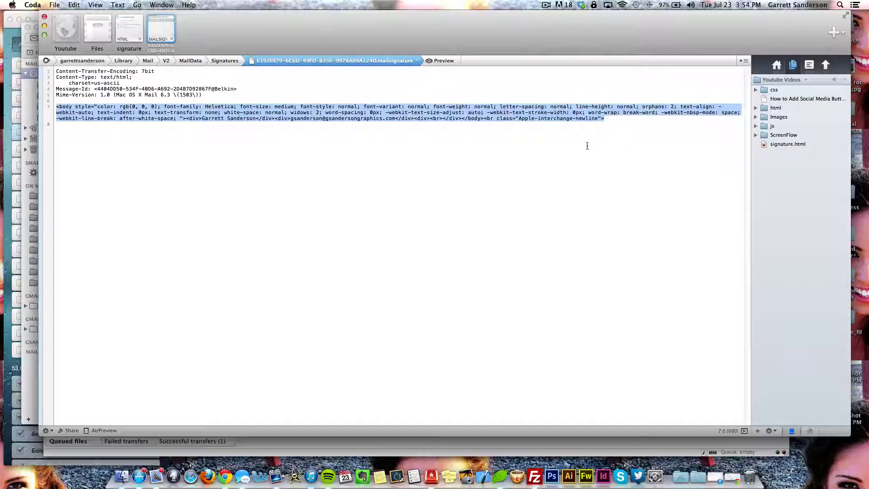
{"action": "key", "text": "BackSpace"}
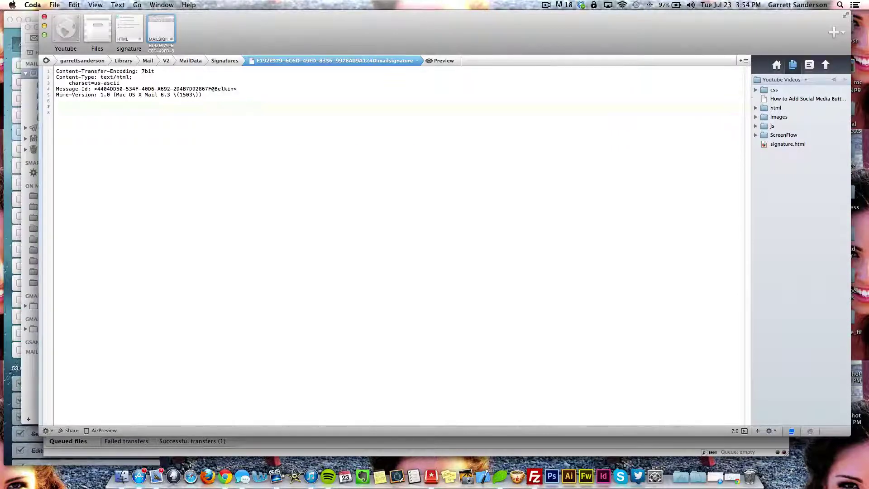
{"action": "mouse_move", "coordinate": [129, 31]}
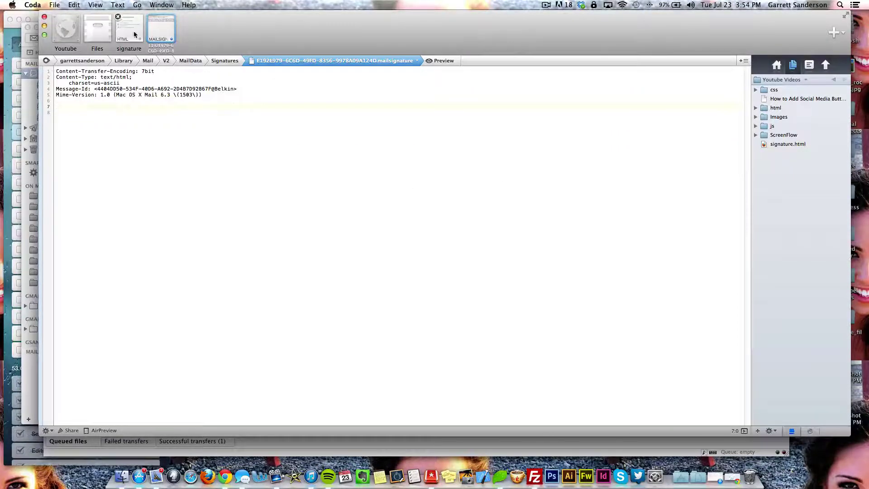
Select and copy the entire signature.html source code
{"action": "left_click", "coordinate": [134, 34]}
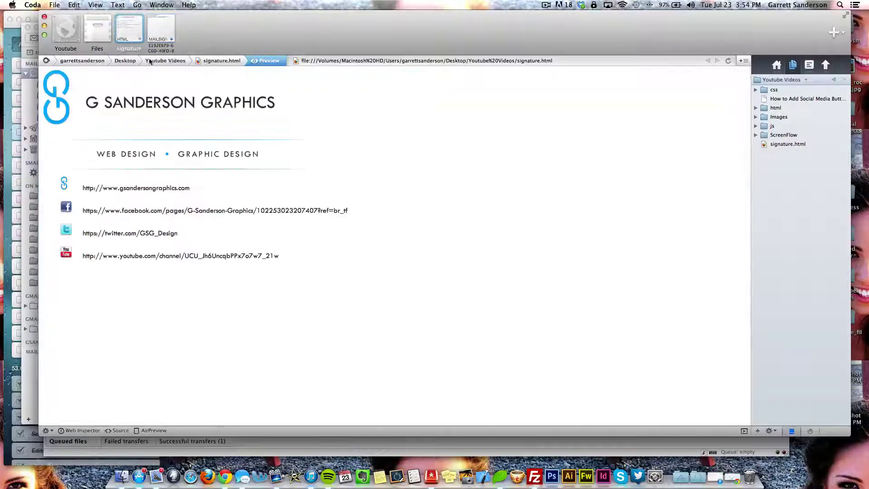
{"action": "left_click", "coordinate": [221, 60]}
{"action": "scroll", "coordinate": [248, 260], "scroll_direction": "down", "scroll_amount": 1}
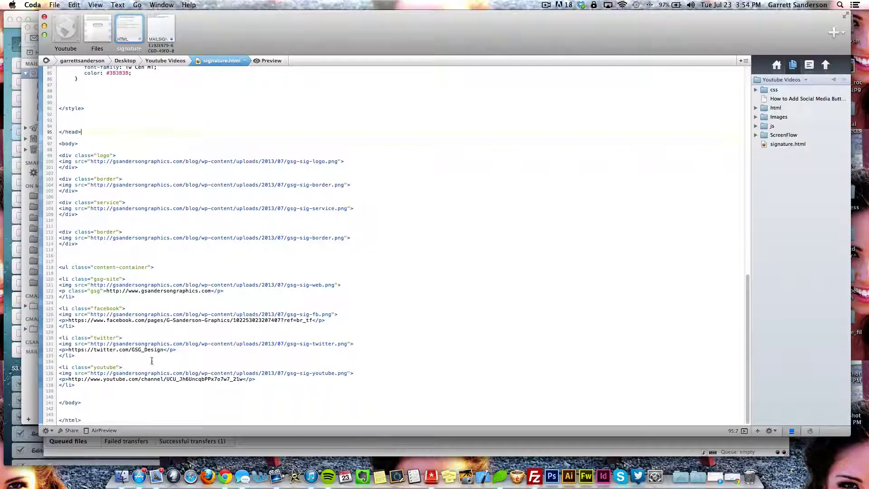
{"action": "mouse_move", "coordinate": [93, 421]}
{"action": "left_mouse_down"}
{"action": "mouse_move", "coordinate": [27, 234]}
{"action": "mouse_move", "coordinate": [40, 68]}
{"action": "left_mouse_up"}
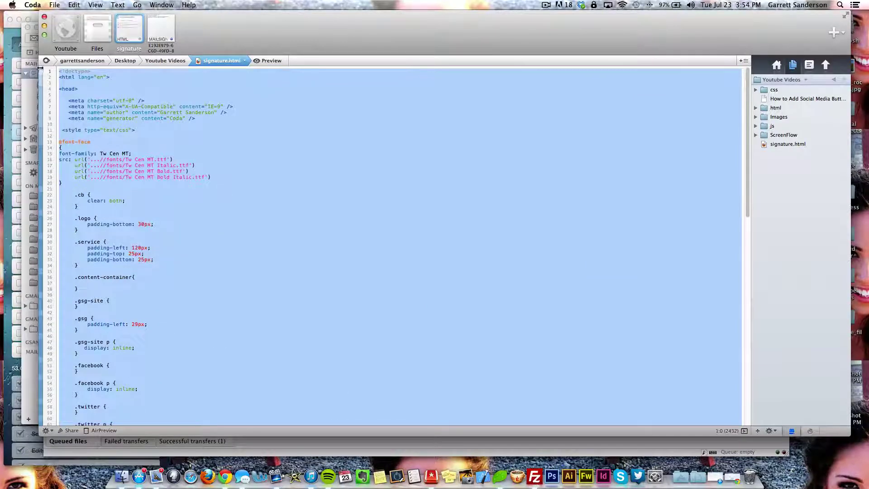
Paste the code beneath the .mailsignature headers, review it, and bring Mail forward
{"action": "left_click", "coordinate": [163, 30]}
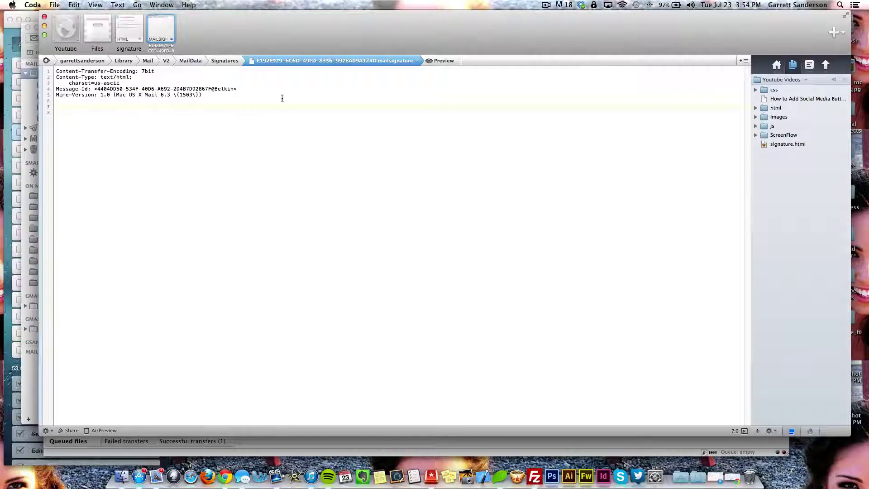
{"action": "key", "text": "super+v"}
{"action": "scroll", "coordinate": [175, 146], "scroll_direction": "up", "scroll_amount": 2}
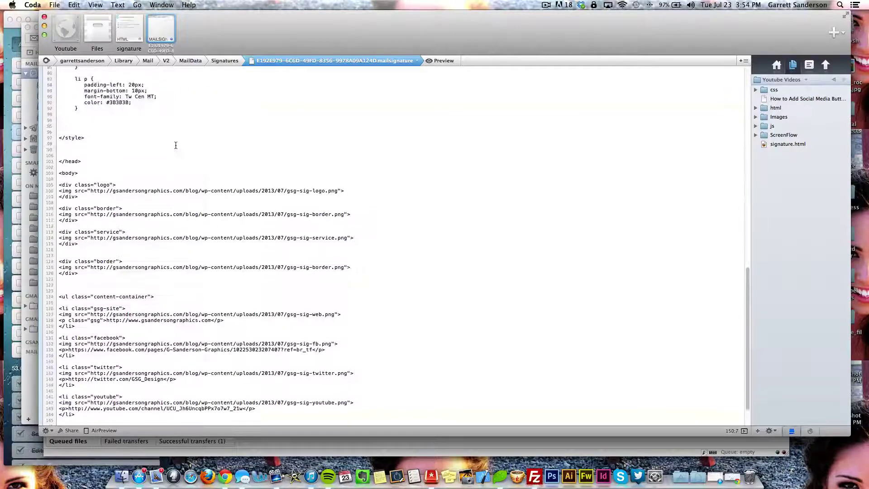
{"action": "scroll", "coordinate": [184, 162], "scroll_direction": "up", "scroll_amount": 7}
{"action": "scroll", "coordinate": [188, 172], "scroll_direction": "up", "scroll_amount": 6}
{"action": "scroll", "coordinate": [190, 181], "scroll_direction": "up", "scroll_amount": 10}
{"action": "scroll", "coordinate": [190, 181], "scroll_direction": "up", "scroll_amount": 5}
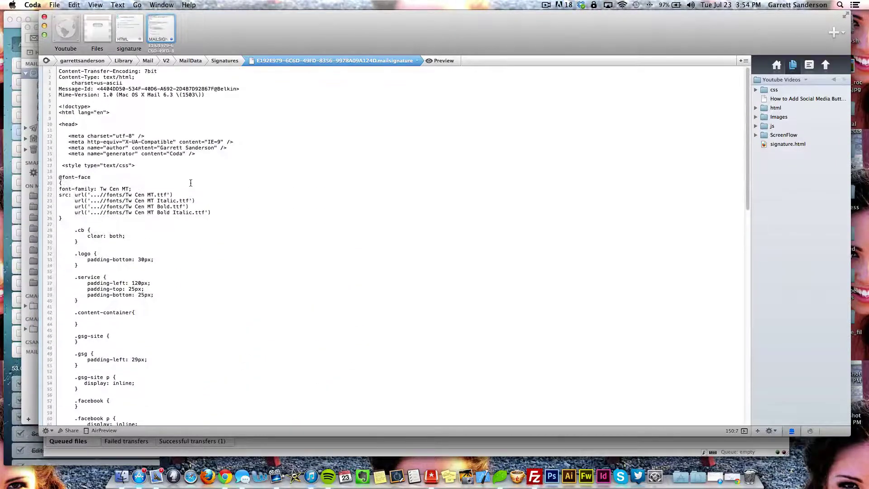
{"action": "scroll", "coordinate": [159, 154], "scroll_direction": "down", "scroll_amount": 8}
{"action": "scroll", "coordinate": [159, 152], "scroll_direction": "down", "scroll_amount": 20}
{"action": "scroll", "coordinate": [172, 226], "scroll_direction": "down", "scroll_amount": 2}
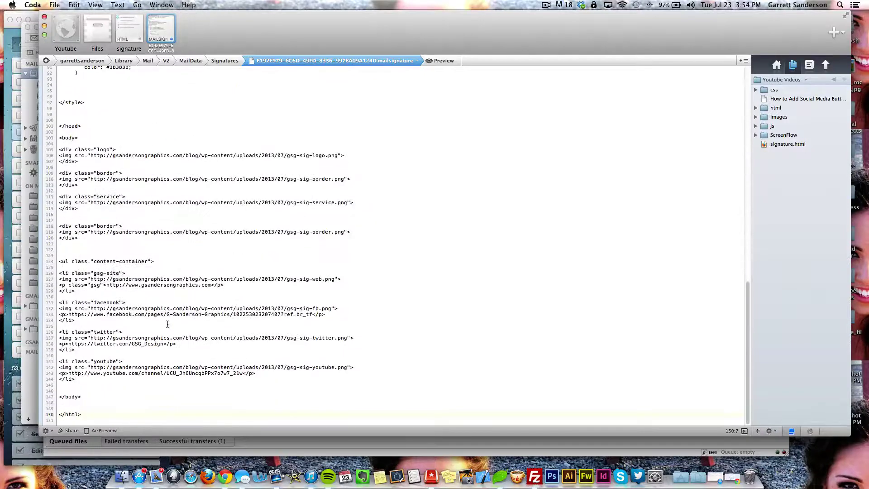
{"action": "scroll", "coordinate": [176, 332], "scroll_direction": "up", "scroll_amount": 5}
{"action": "scroll", "coordinate": [176, 332], "scroll_direction": "up", "scroll_amount": 10}
{"action": "scroll", "coordinate": [173, 331], "scroll_direction": "up", "scroll_amount": 10}
{"action": "scroll", "coordinate": [154, 308], "scroll_direction": "up", "scroll_amount": 5}
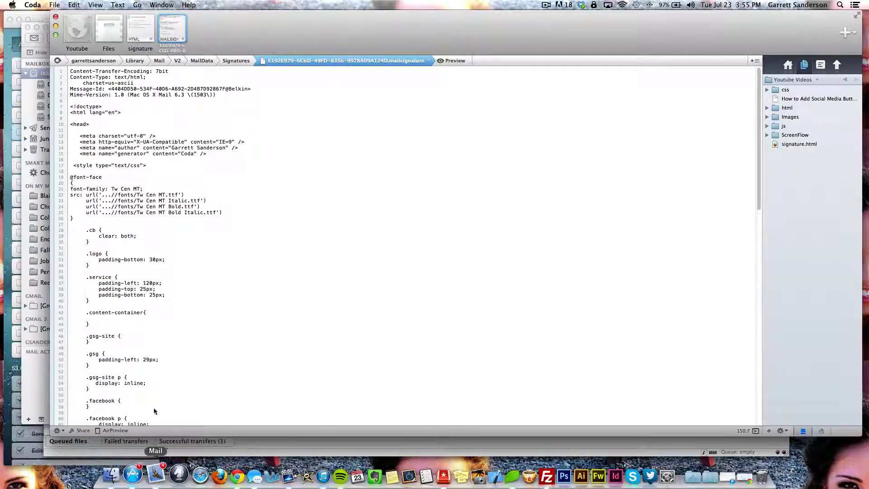
{"action": "left_click", "coordinate": [160, 480]}
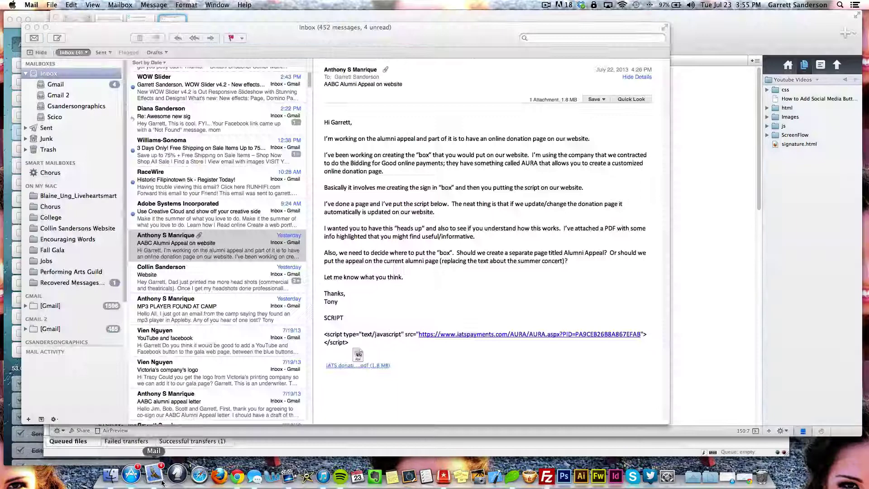
Quit Mail from the Mail menu and reopen it from the Dock
{"action": "left_click", "coordinate": [31, 4]}
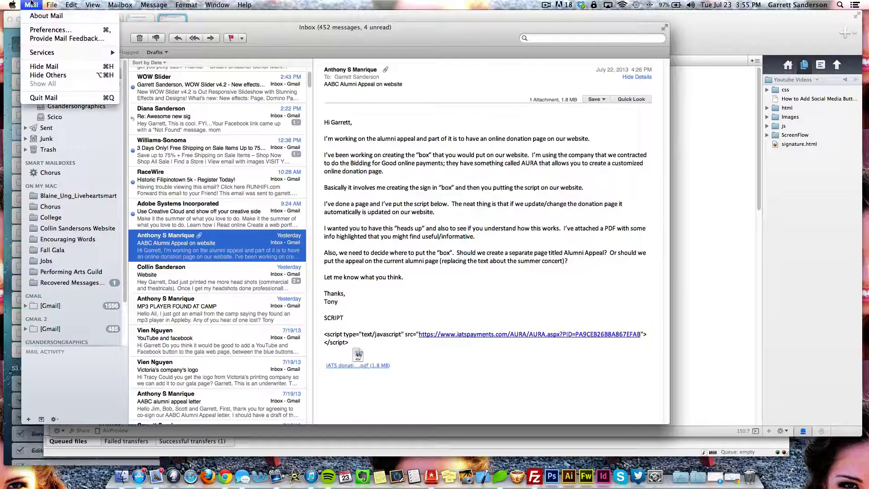
{"action": "left_click", "coordinate": [63, 97]}
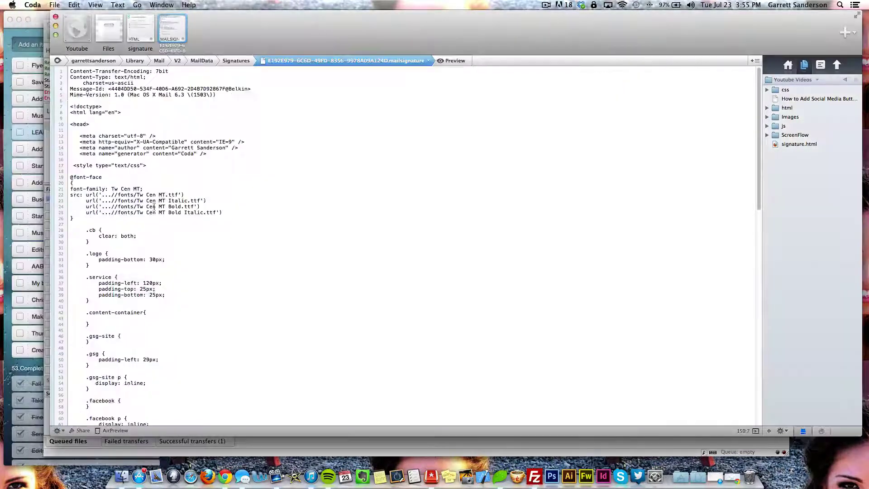
{"action": "left_click", "coordinate": [156, 475]}
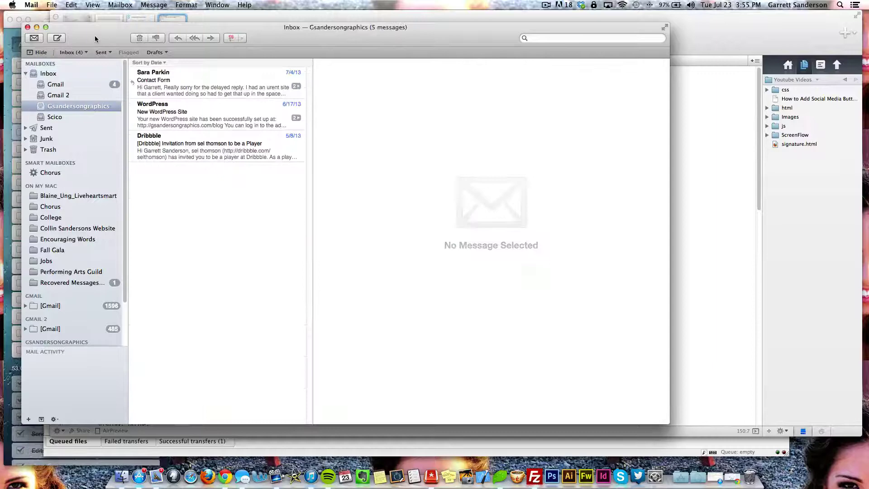
Create a new Mail message showing the graphical signature
{"action": "left_click", "coordinate": [55, 5]}
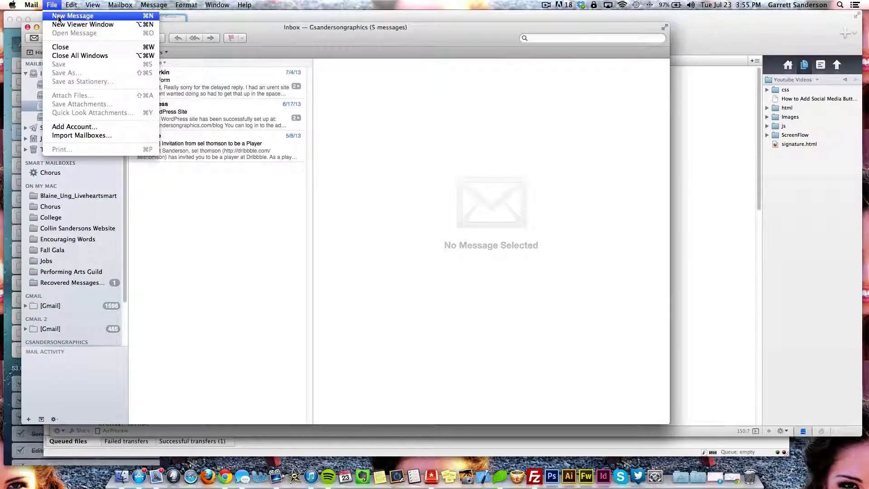
{"action": "left_click", "coordinate": [59, 19]}
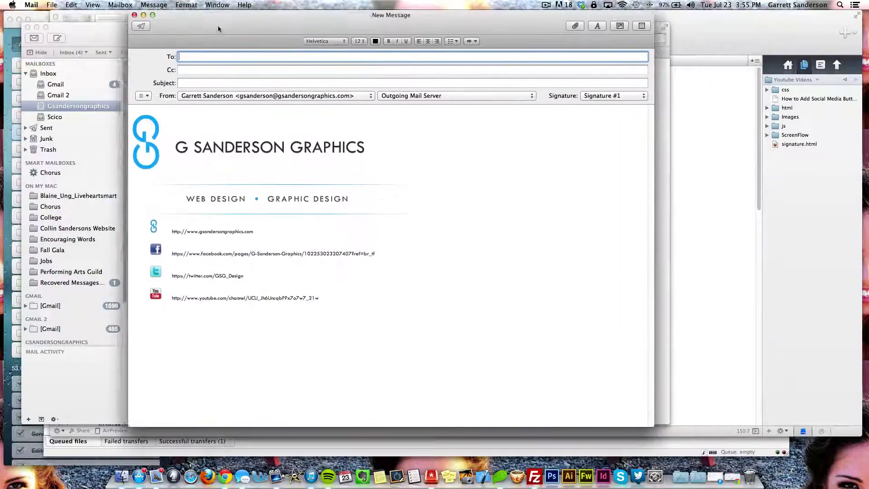
{"action": "left_click_drag", "start_coordinate": [218, 29], "coordinate": [206, 30]}
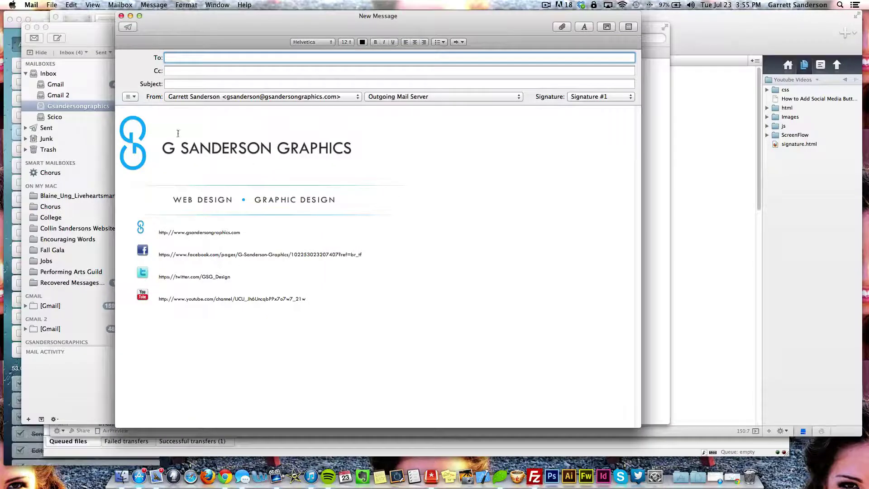
{"action": "left_click", "coordinate": [147, 114]}
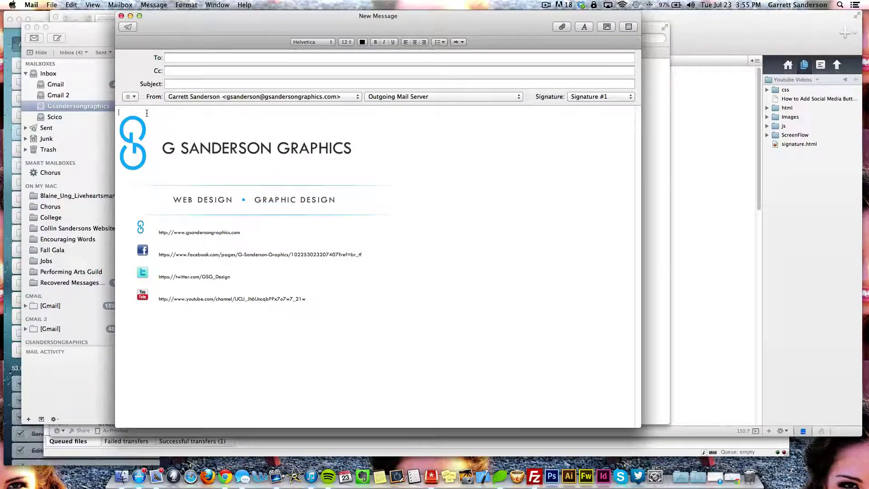
{"action": "left_click", "coordinate": [177, 59]}
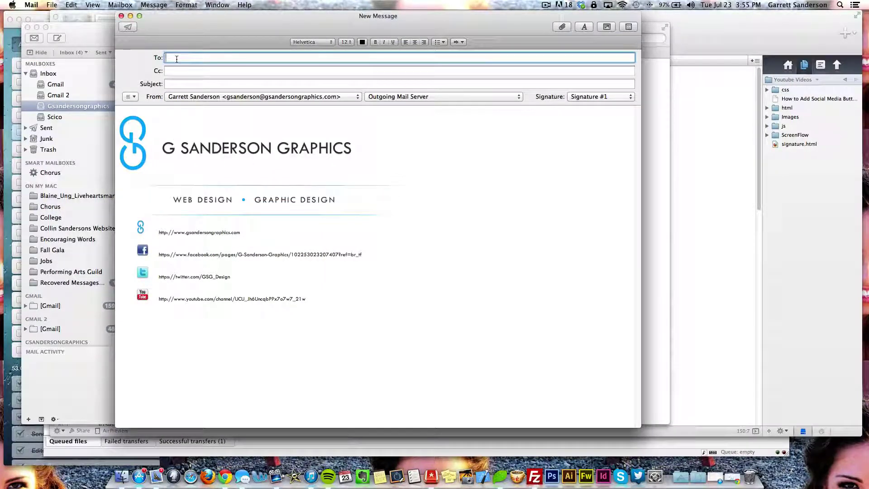
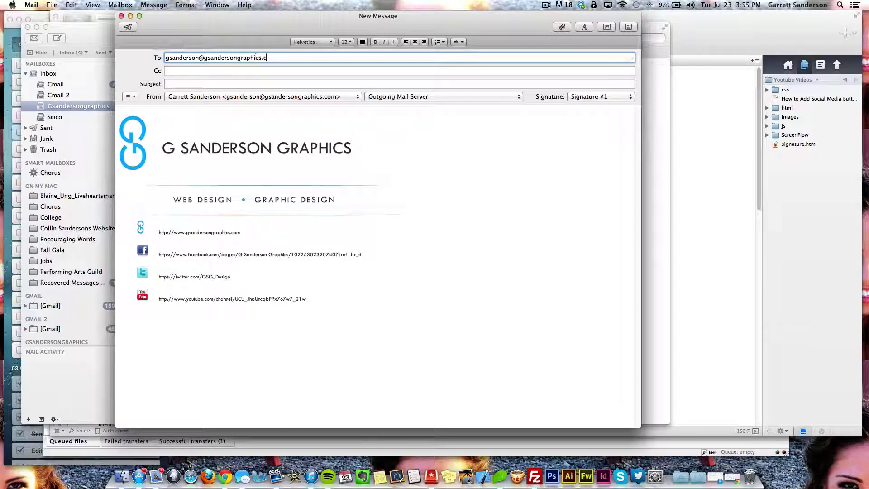
{"action": "key", "text": "Tab"}
{"action": "key", "text": "Tab"}
{"action": "type", "text": "te"}
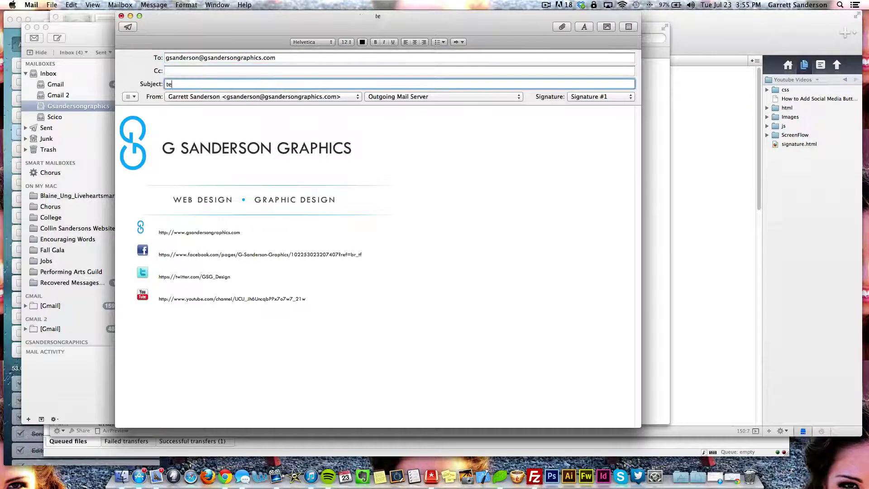
{"action": "type", "text": "st email"}
{"action": "key", "text": "Tab"}
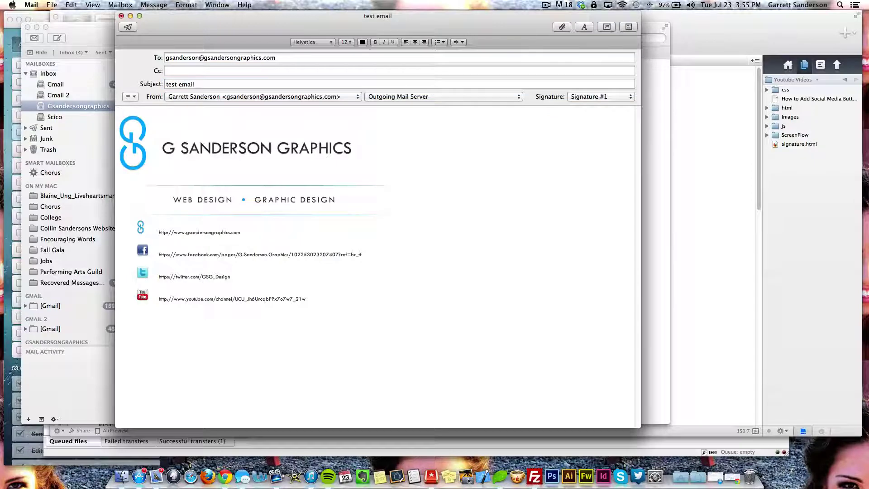
{"action": "type", "text": "Hello!"}
{"action": "key", "text": "Return"}
{"action": "key", "text": "Return"}
{"action": "key", "text": "Return"}
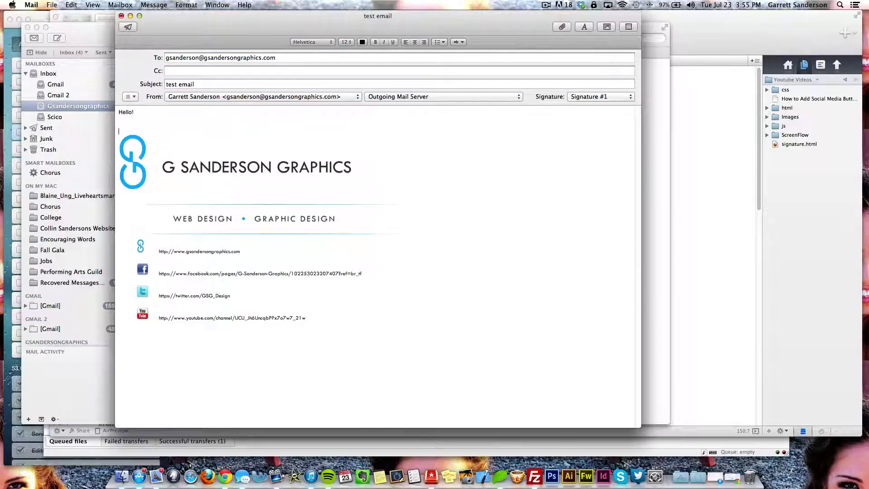
Send the test email and fetch it into the Gsandersongraphics inbox
{"action": "left_click", "coordinate": [127, 28]}
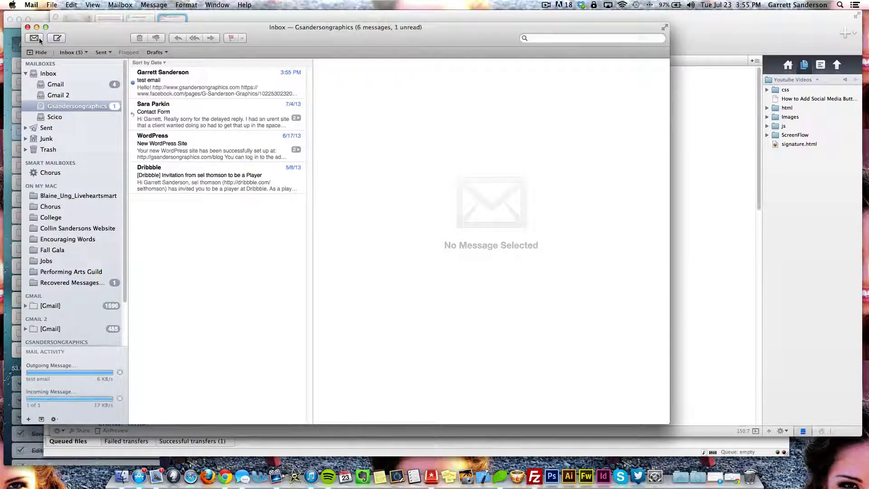
{"action": "left_click", "coordinate": [172, 87]}
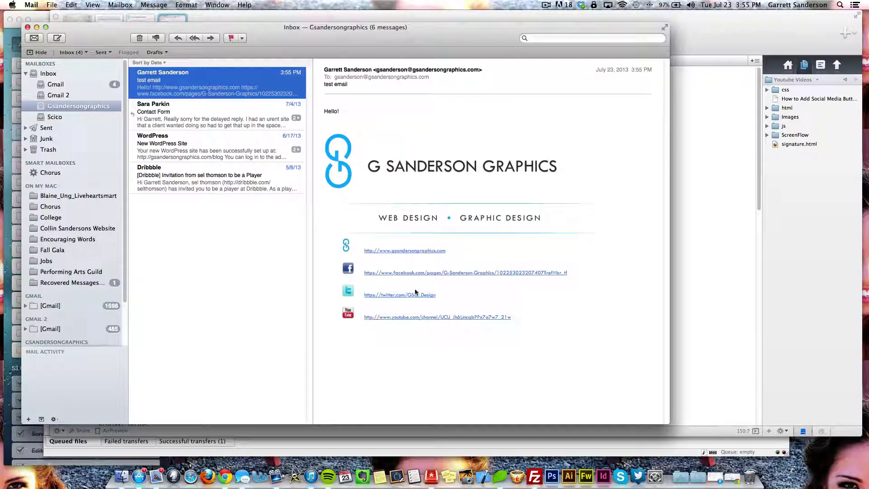
{"action": "left_click_drag", "start_coordinate": [383, 42], "coordinate": [413, 52]}
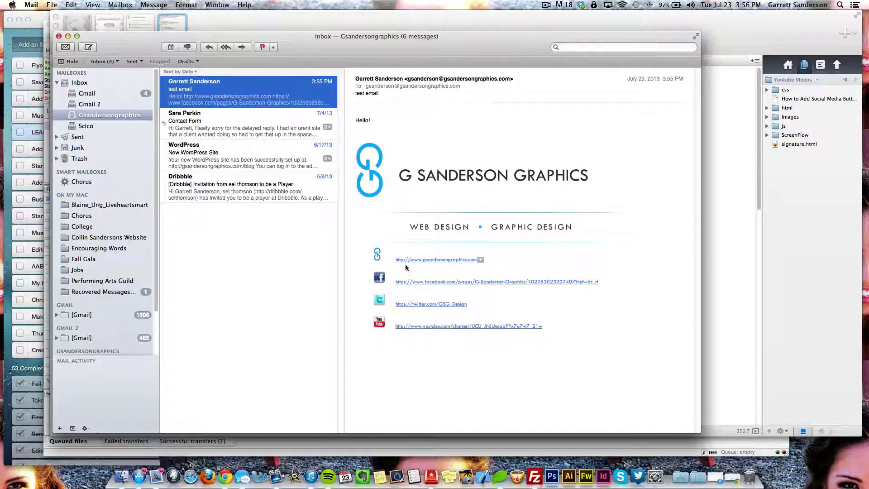
Bring Coda forward and scroll through the .mailsignature code, placing the caret on the logo div
{"action": "left_click", "coordinate": [505, 478]}
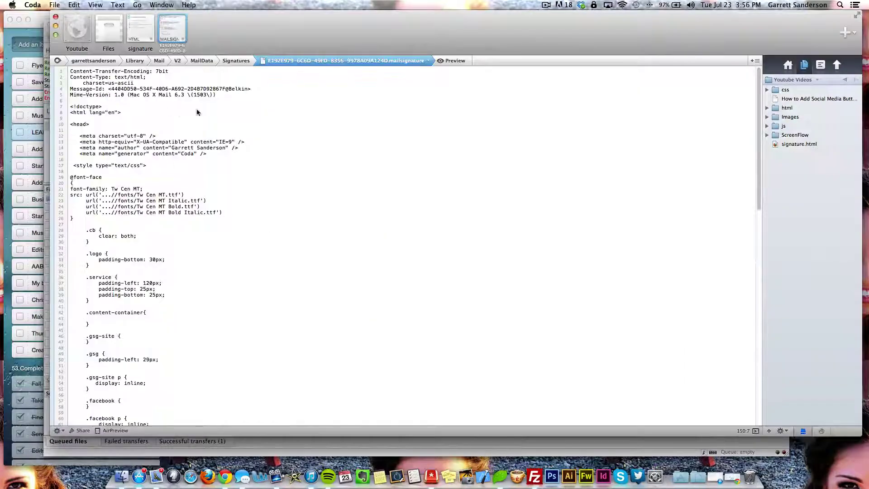
{"action": "scroll", "coordinate": [245, 172], "scroll_direction": "down", "scroll_amount": 8}
{"action": "scroll", "coordinate": [233, 199], "scroll_direction": "down", "scroll_amount": 2}
{"action": "scroll", "coordinate": [228, 203], "scroll_direction": "down", "scroll_amount": 10}
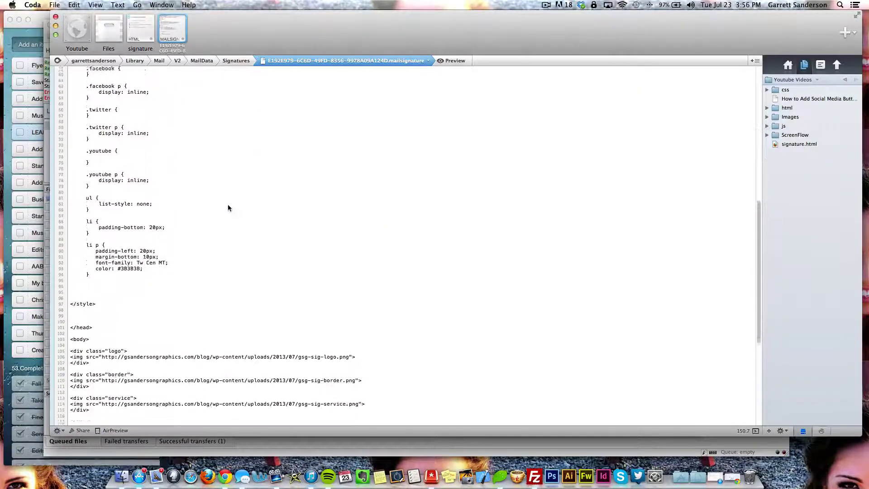
{"action": "scroll", "coordinate": [194, 236], "scroll_direction": "down", "scroll_amount": 4}
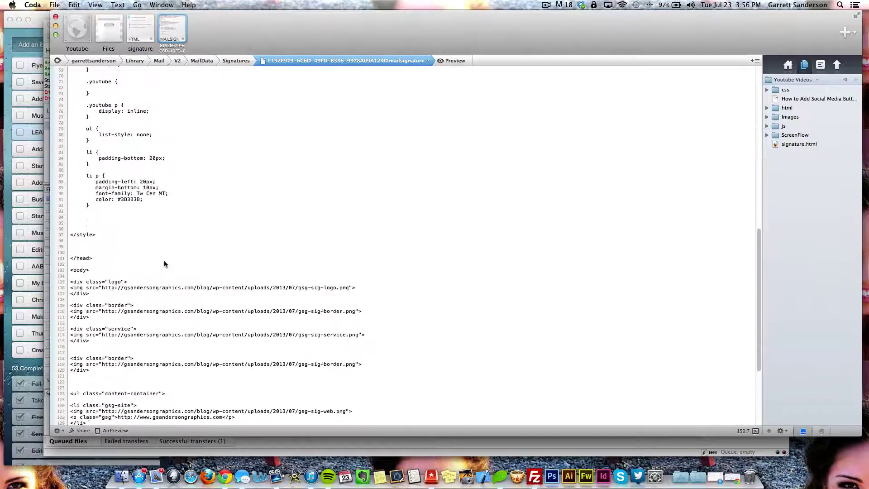
{"action": "left_click", "coordinate": [77, 281]}
{"action": "scroll", "coordinate": [91, 286], "scroll_direction": "down", "scroll_amount": 3}
{"action": "scroll", "coordinate": [95, 260], "scroll_direction": "down", "scroll_amount": 2}
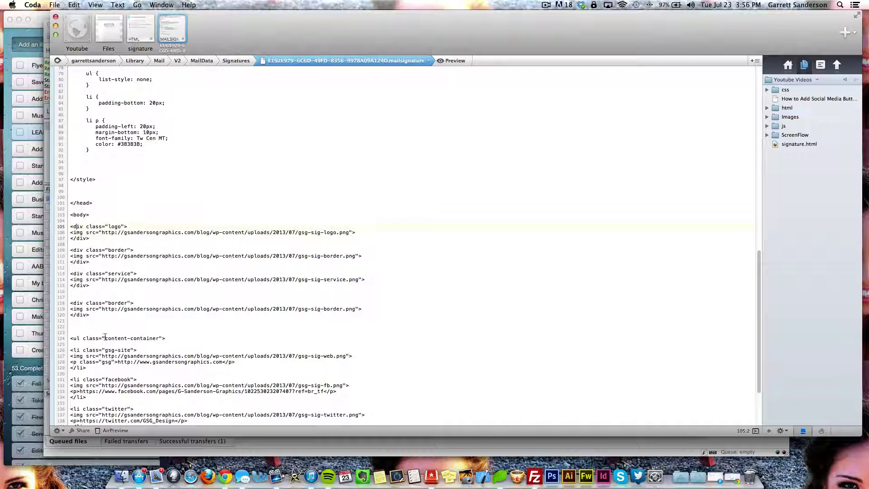
{"action": "scroll", "coordinate": [104, 317], "scroll_direction": "up", "scroll_amount": 1}
{"action": "scroll", "coordinate": [102, 272], "scroll_direction": "up", "scroll_amount": 5}
{"action": "scroll", "coordinate": [101, 208], "scroll_direction": "up", "scroll_amount": 5}
{"action": "scroll", "coordinate": [100, 150], "scroll_direction": "up", "scroll_amount": 6}
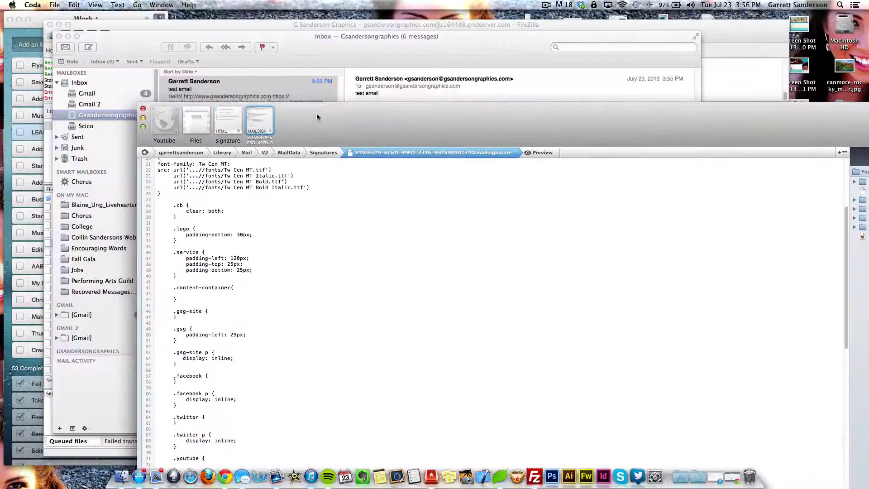
Arrange the Coda code window beside the received test email, with Coda in front
{"action": "left_click_drag", "start_coordinate": [229, 30], "coordinate": [324, 116]}
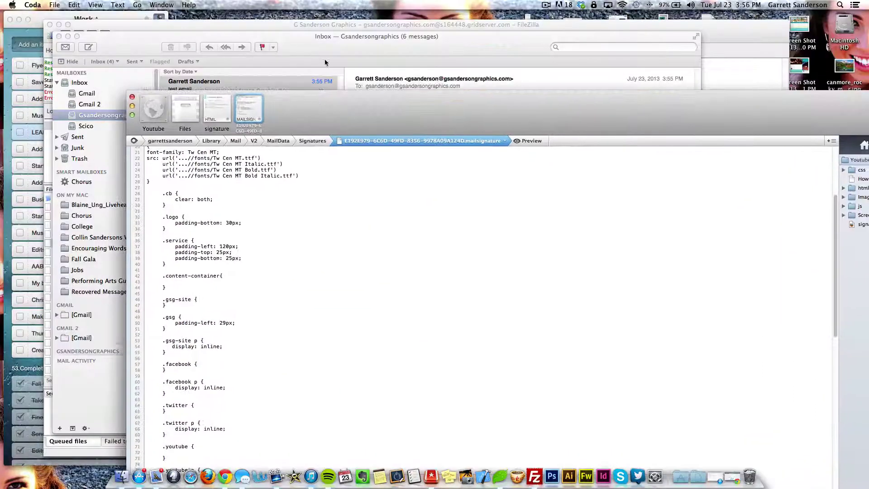
{"action": "left_click", "coordinate": [327, 50]}
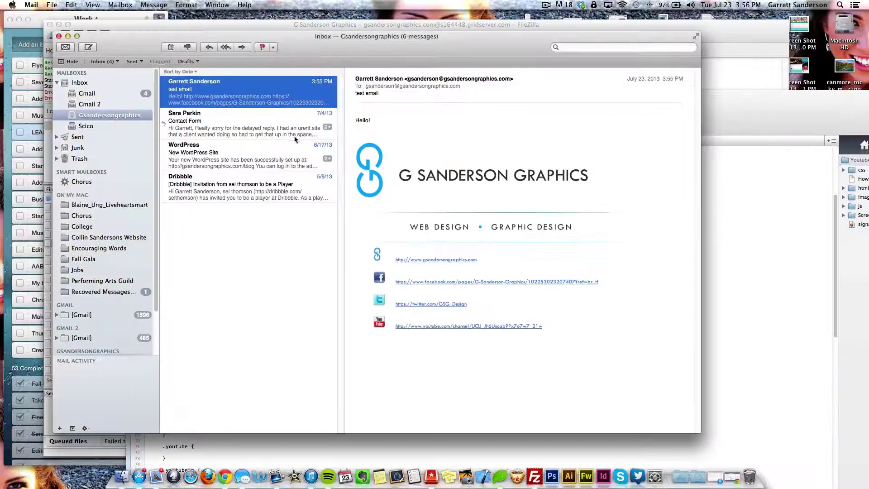
{"action": "left_click", "coordinate": [782, 131]}
{"action": "left_click_drag", "start_coordinate": [732, 102], "coordinate": [617, 33]}
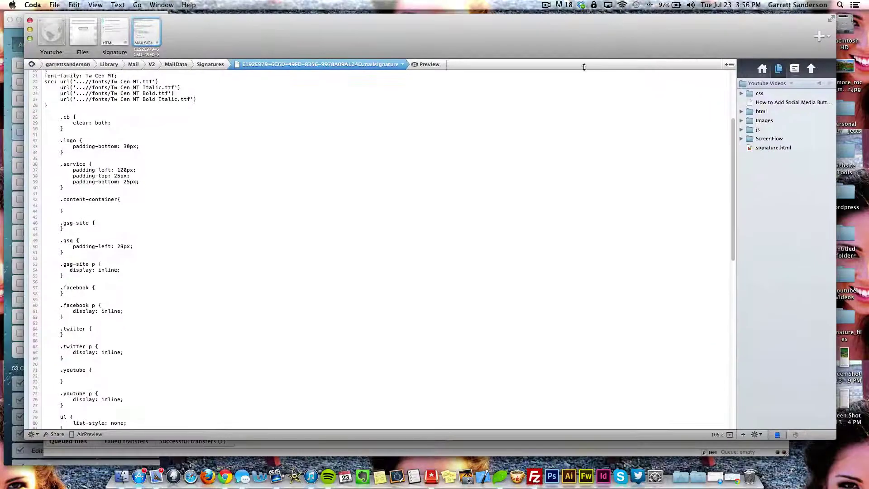
{"action": "mouse_move", "coordinate": [537, 52]}
{"action": "left_mouse_down"}
{"action": "mouse_move", "coordinate": [556, 77]}
{"action": "mouse_move", "coordinate": [554, 44]}
{"action": "left_mouse_up"}
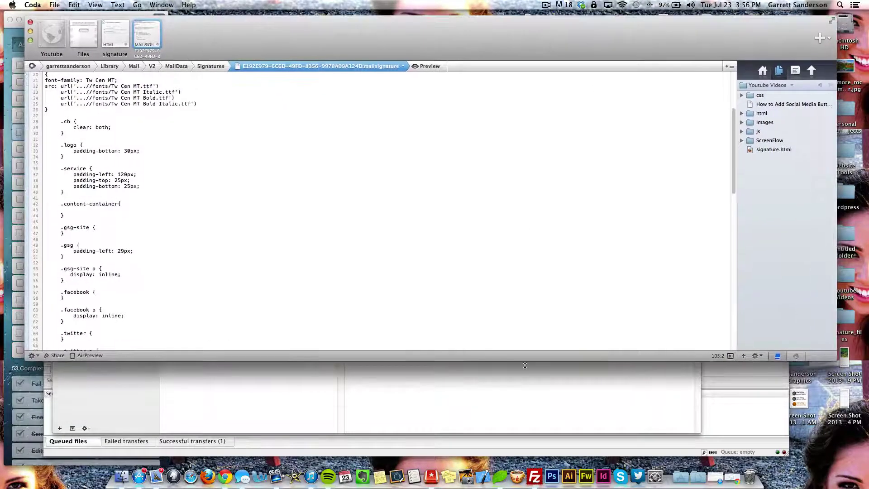
{"action": "left_click_drag", "start_coordinate": [519, 361], "coordinate": [520, 471]}
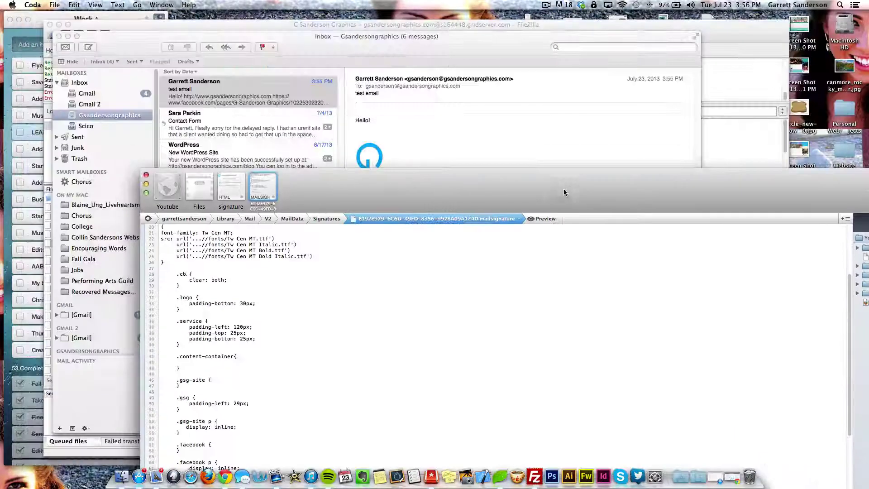
{"action": "left_click_drag", "start_coordinate": [448, 36], "coordinate": [563, 189]}
{"action": "left_click_drag", "start_coordinate": [423, 44], "coordinate": [421, 34]}
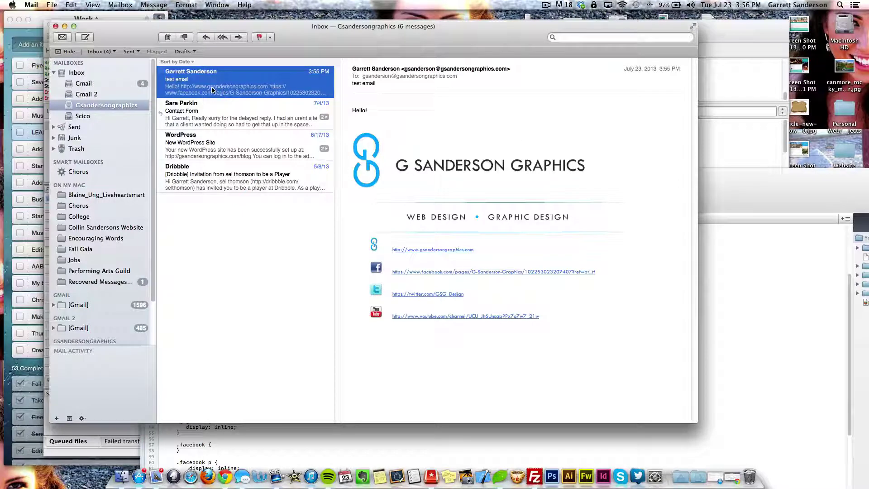
{"action": "left_click_drag", "start_coordinate": [316, 45], "coordinate": [264, 36]}
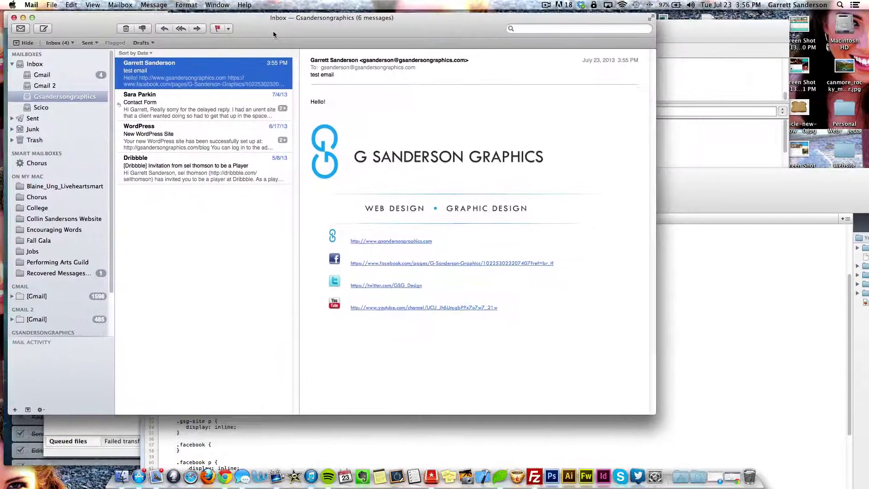
{"action": "left_click_drag", "start_coordinate": [708, 200], "coordinate": [611, 55]}
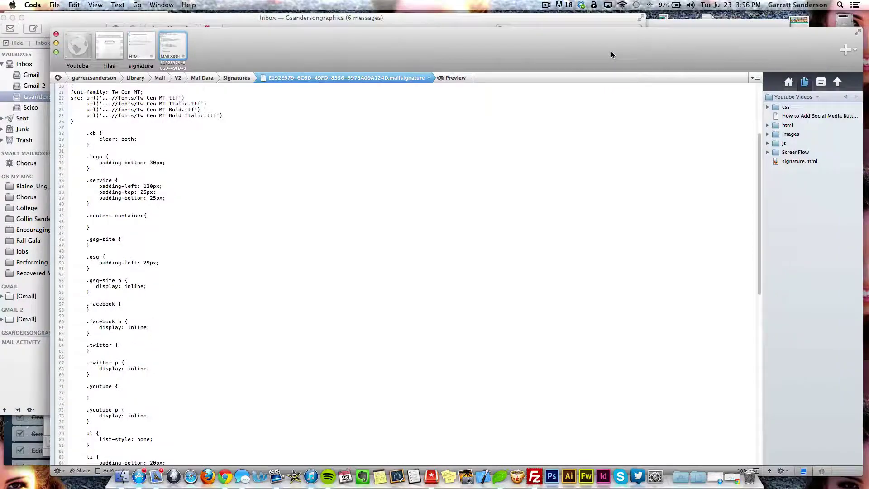